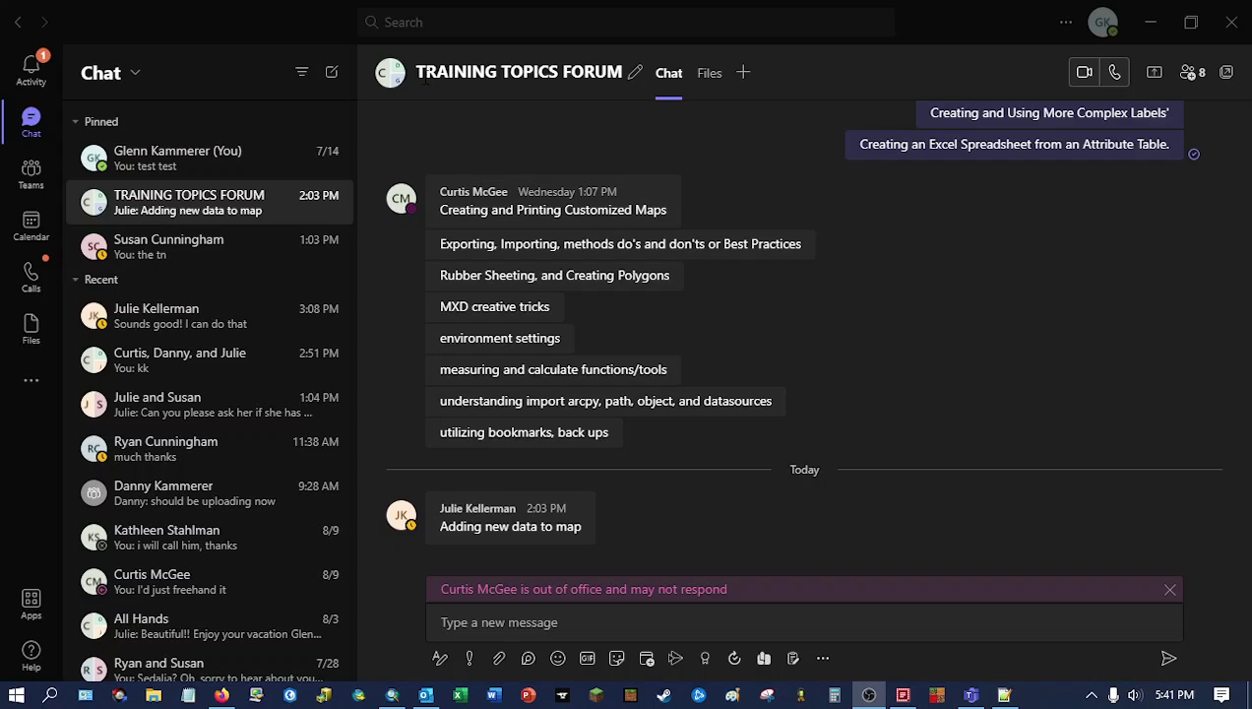
# Switch to ArcMap and locate the OK_County_Marshall project folder in the Catalog.
pyautogui.moveTo(416, 71); pyautogui.dragTo(622, 71)
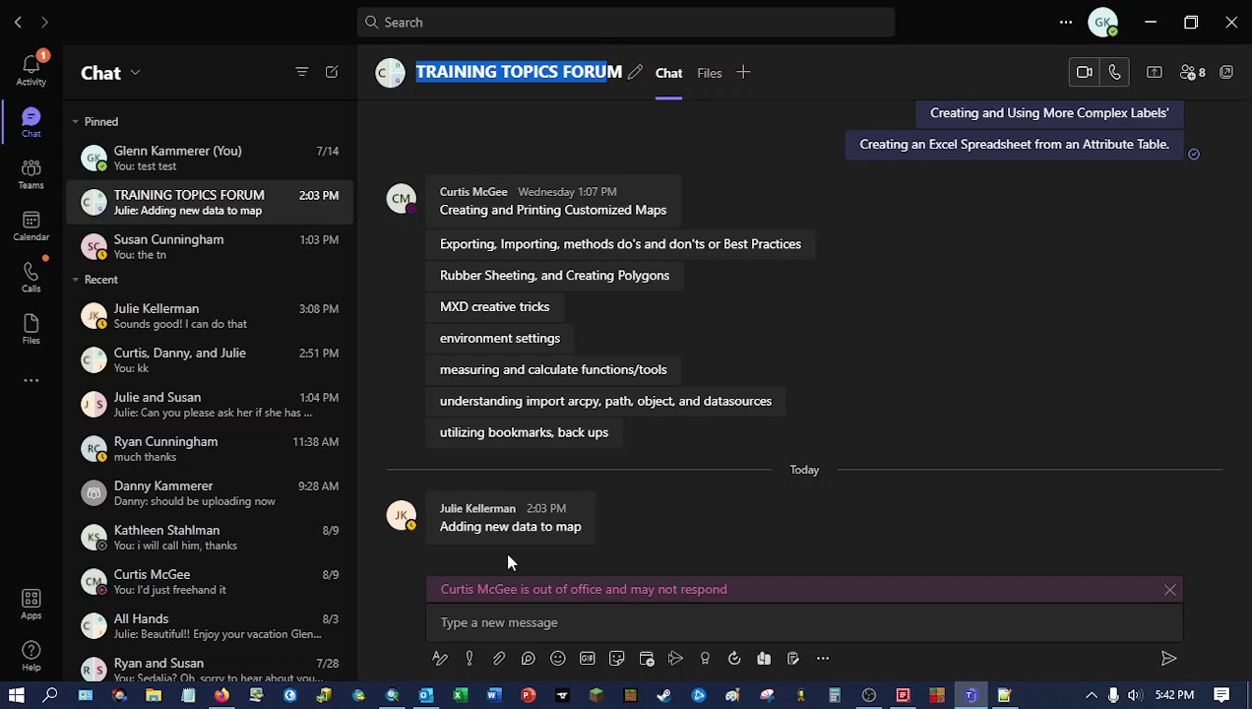
pyautogui.click(393, 696)
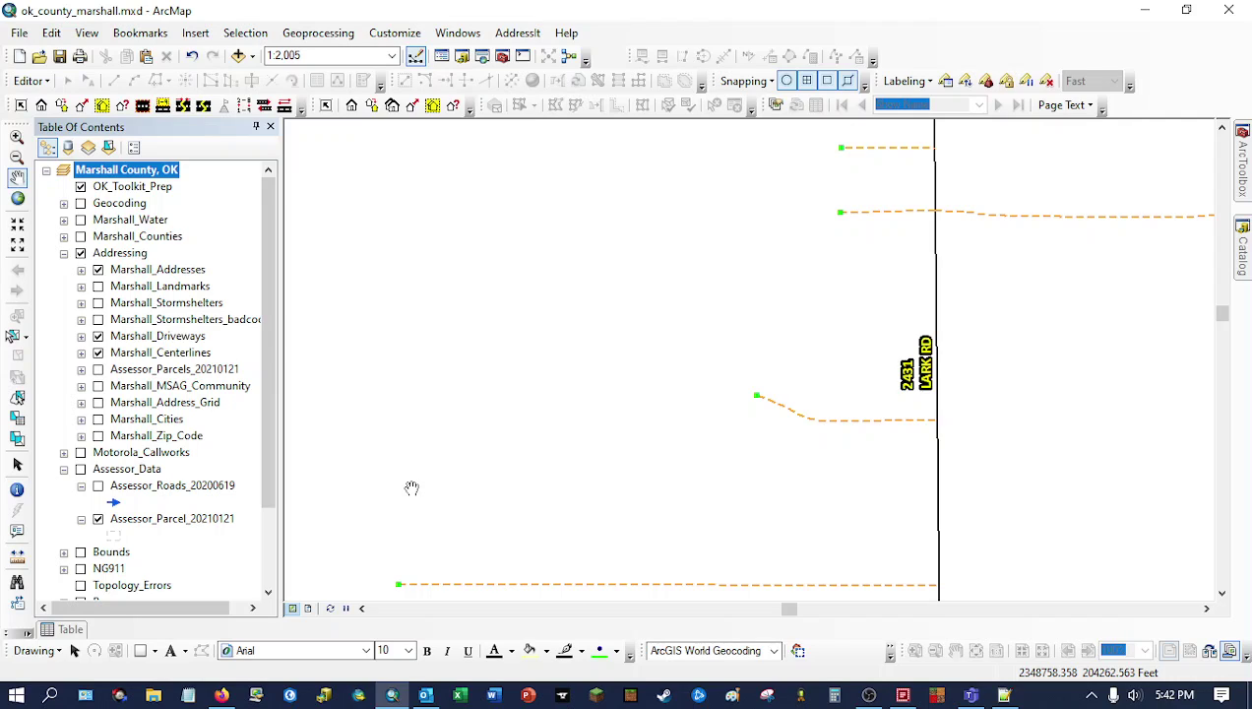
pyautogui.click(1243, 246)
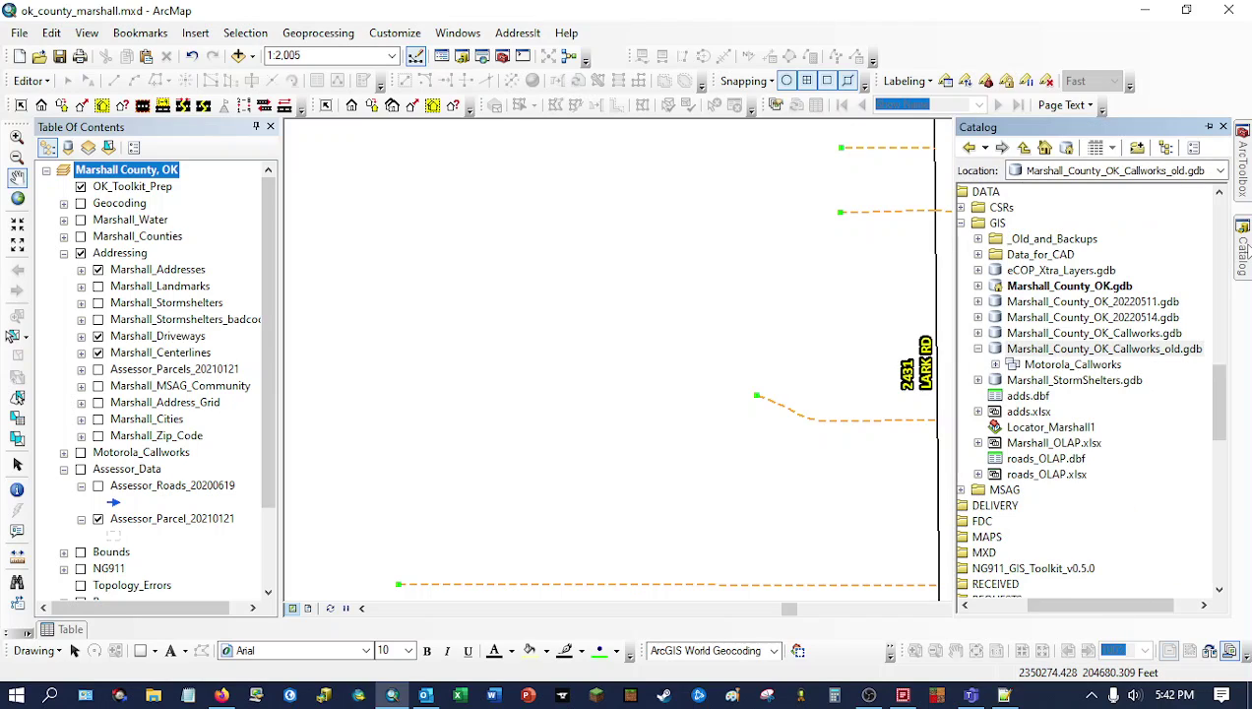
pyautogui.moveTo(1073, 611); pyautogui.dragTo(1034, 611)
pyautogui.click(990, 193)
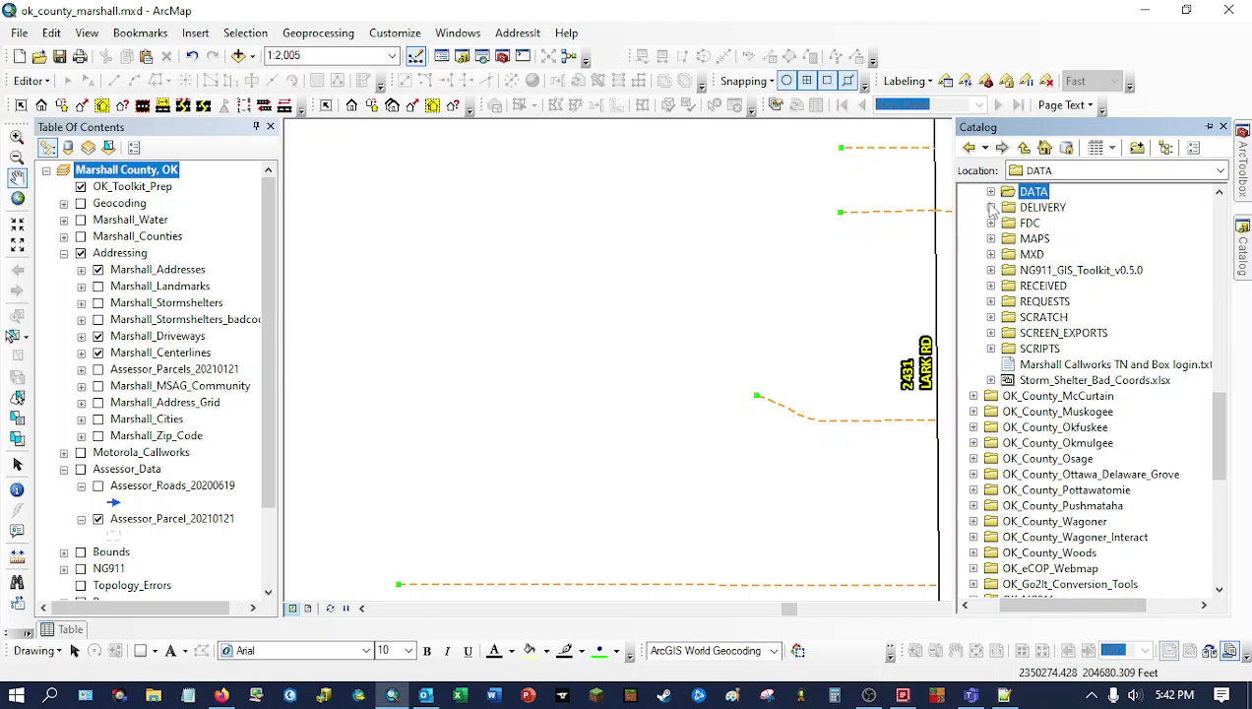
pyautogui.scroll(3, 984, 345)
pyautogui.click(1054, 318)
pyautogui.click(1051, 335)
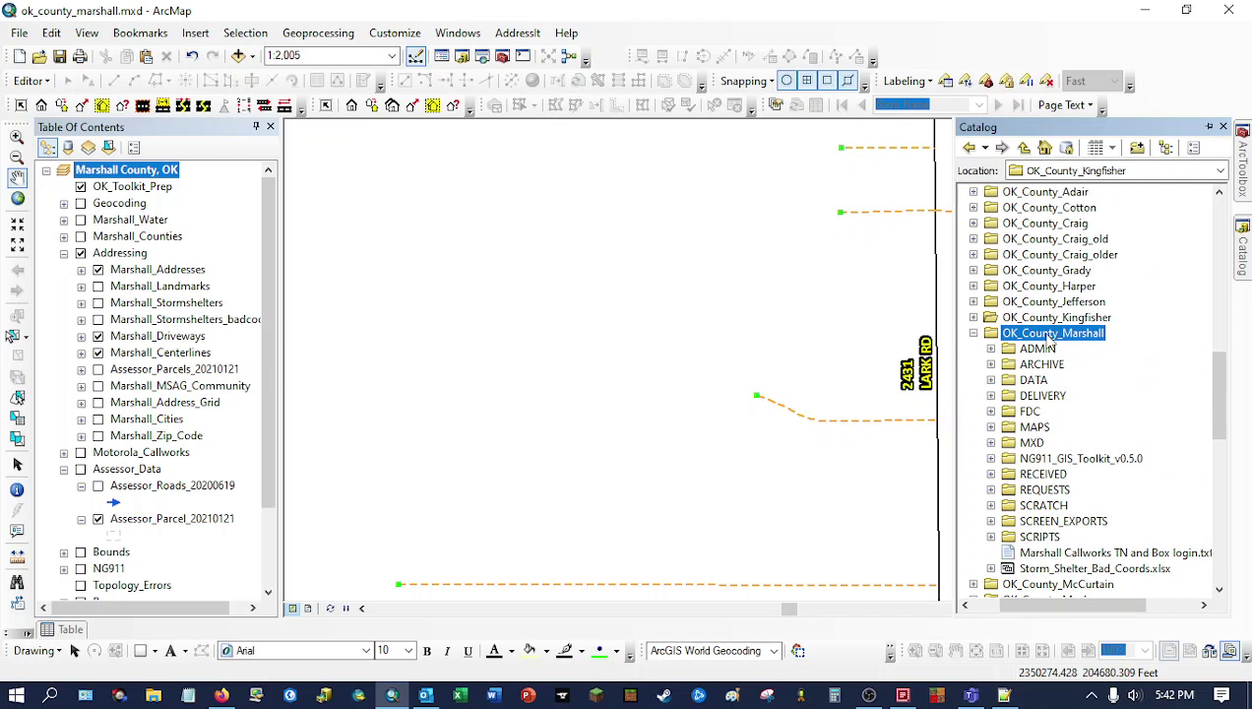
# Expand the RECEIVED, 2022 and 20220722_Marshall_Assessor_Data folders and select the parcel.shp shapefile.
pyautogui.click(991, 473)
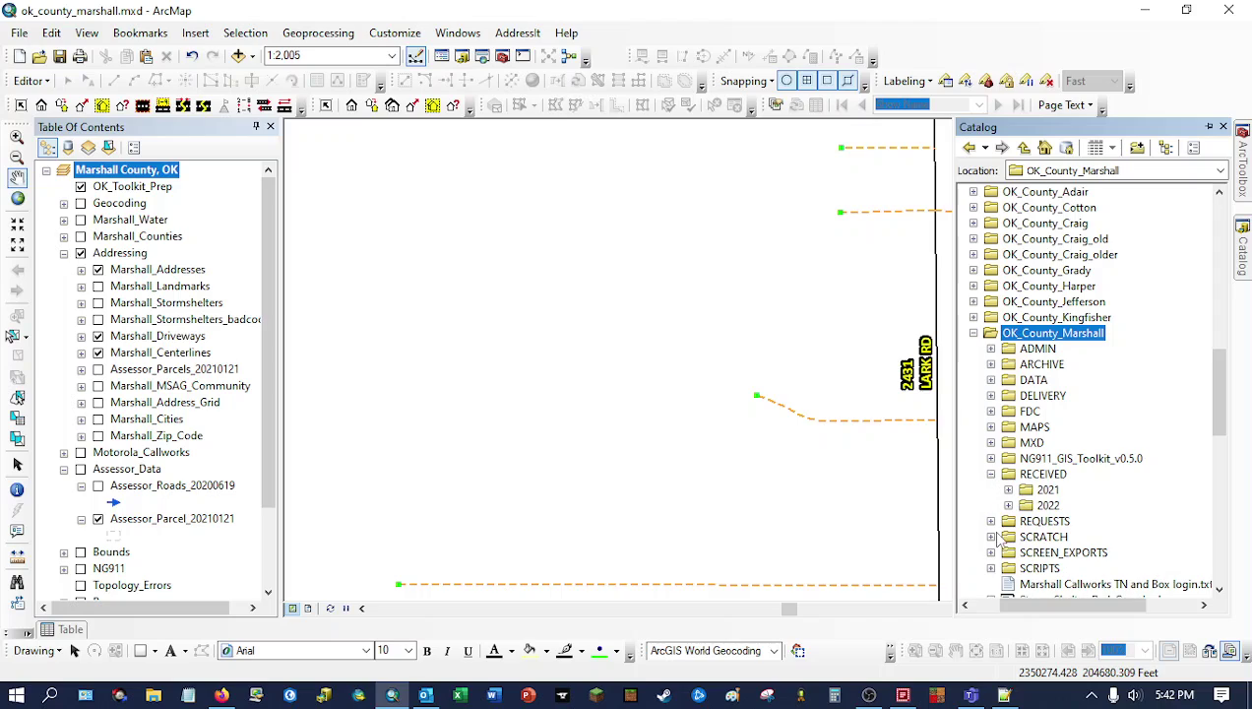
pyautogui.click(1008, 505)
pyautogui.scroll(-2, 997, 548)
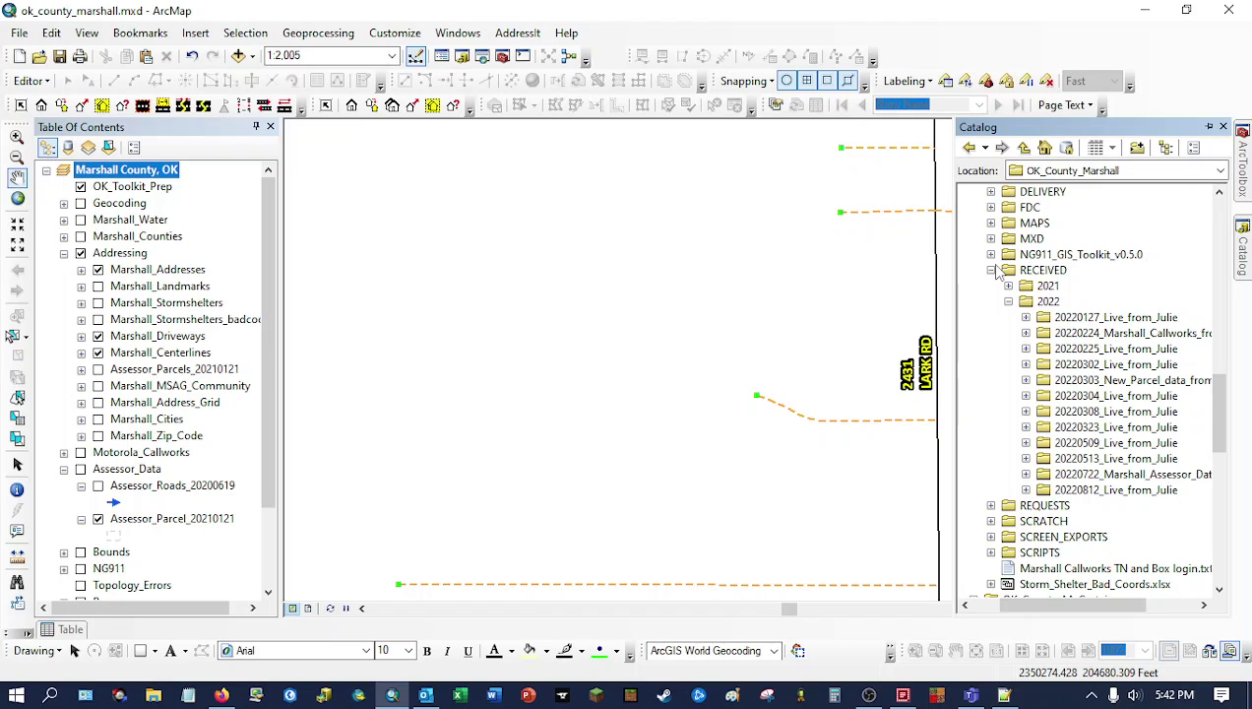
pyautogui.scroll(2, 999, 268)
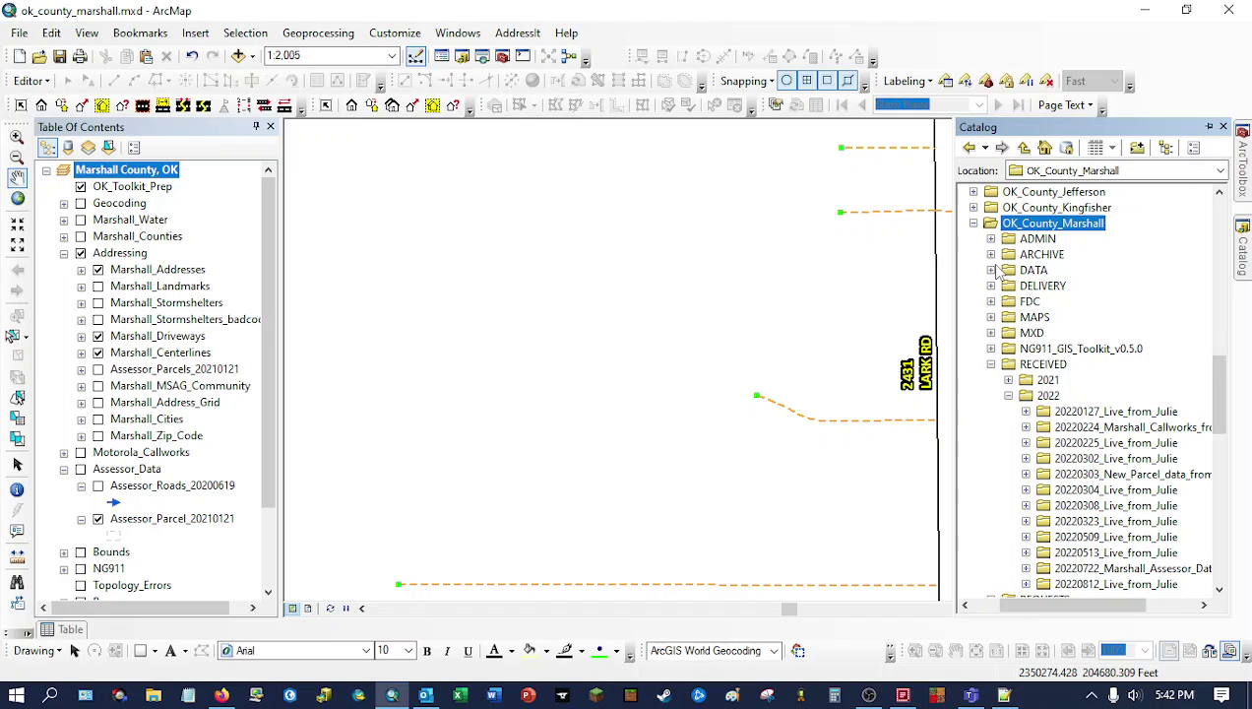
pyautogui.click(1026, 567)
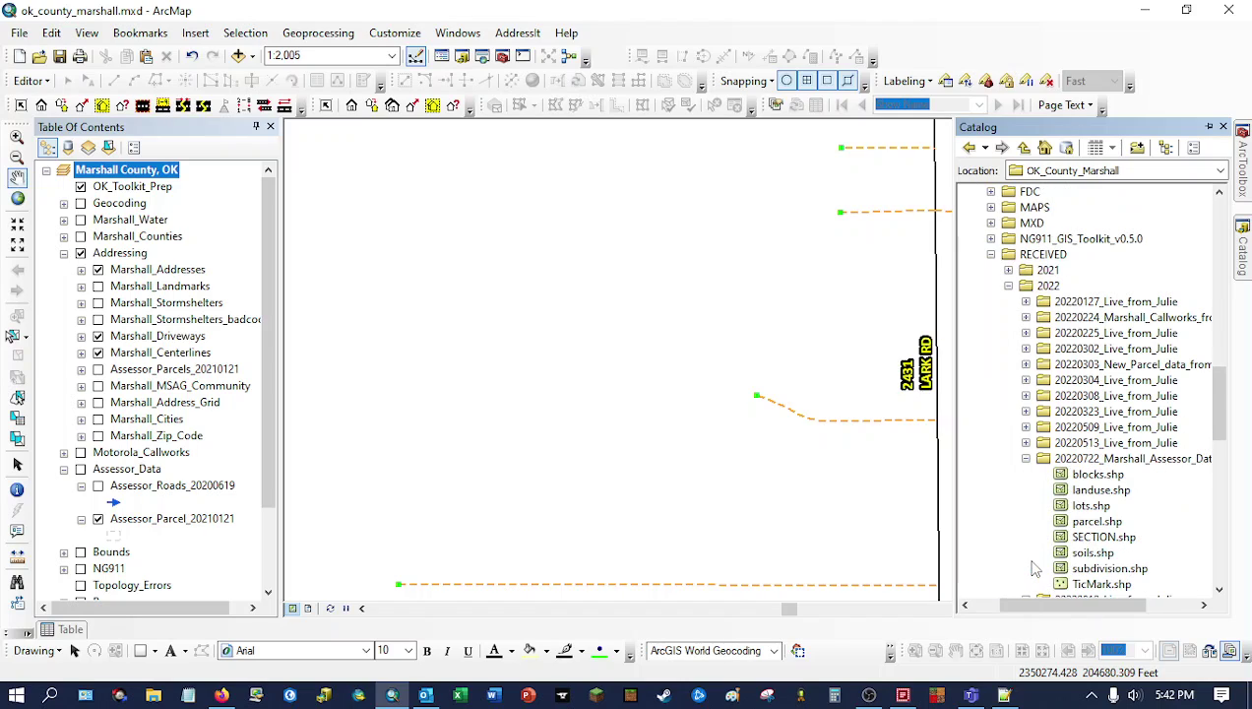
pyautogui.click(1095, 523)
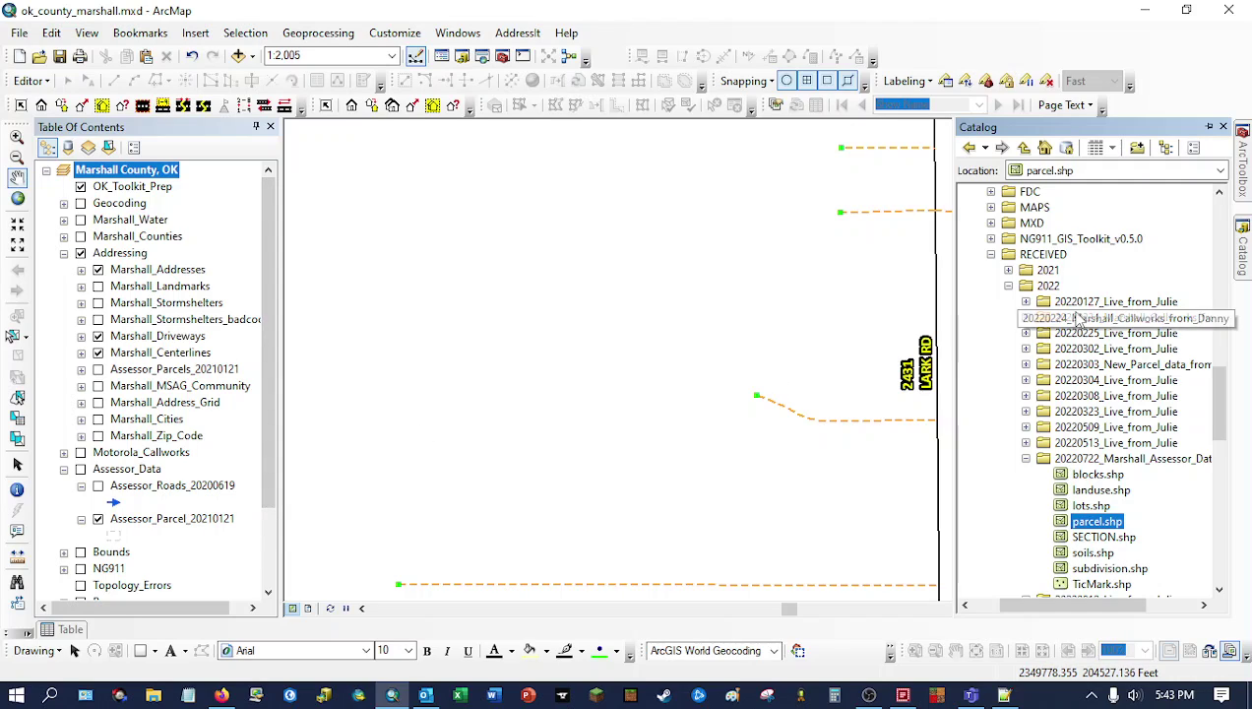
# Expand Marshall_County_OK.gdb in the DATA GIS folder and collapse its Assessor_Data dataset.
pyautogui.scroll(2, 1006, 278)
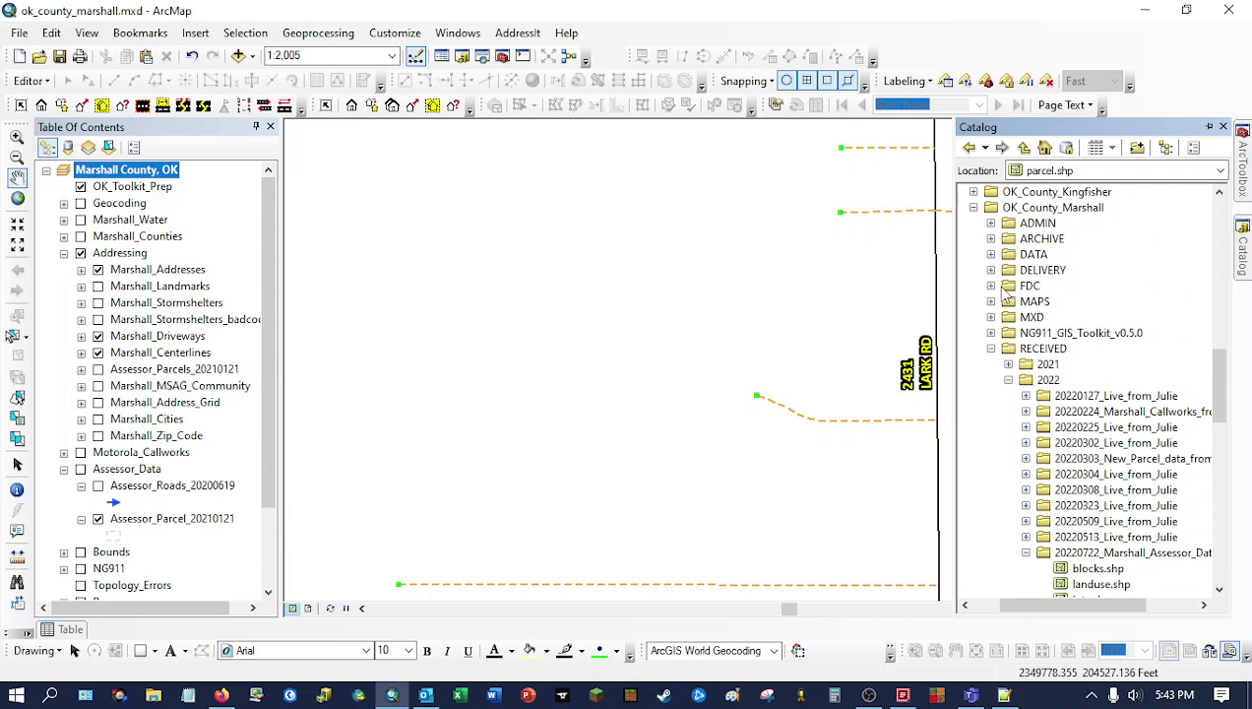
pyautogui.click(991, 254)
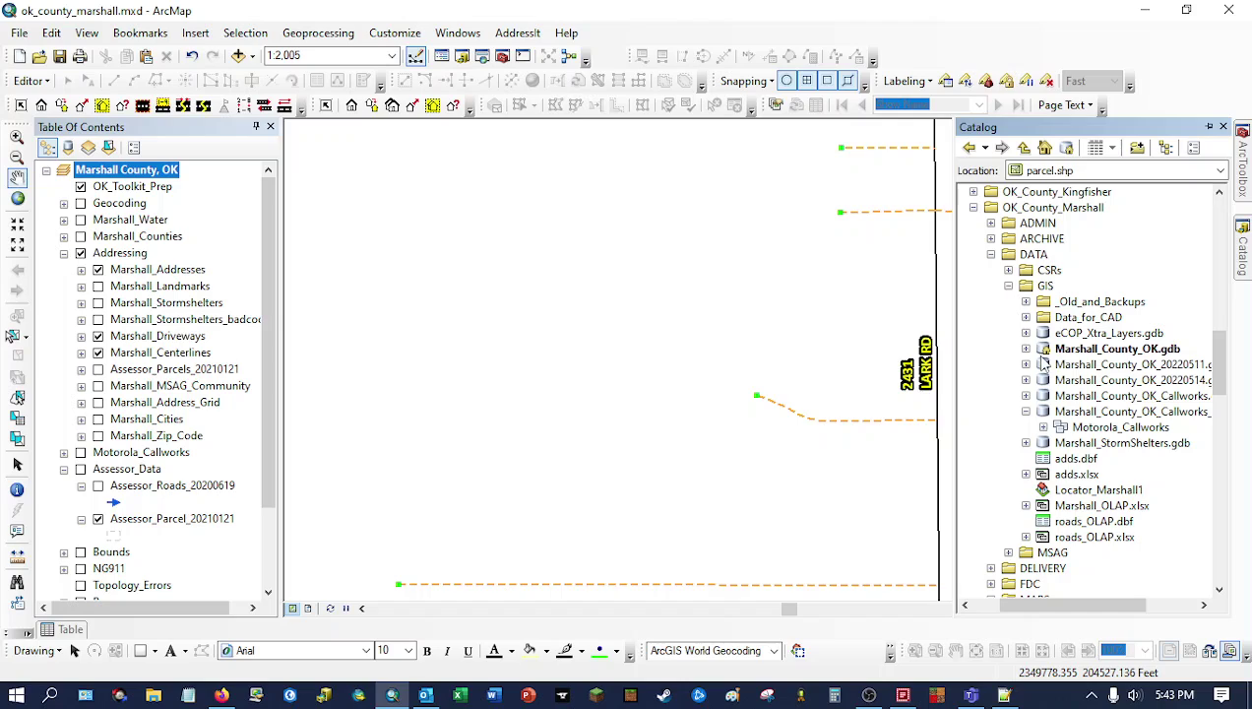
pyautogui.click(1026, 350)
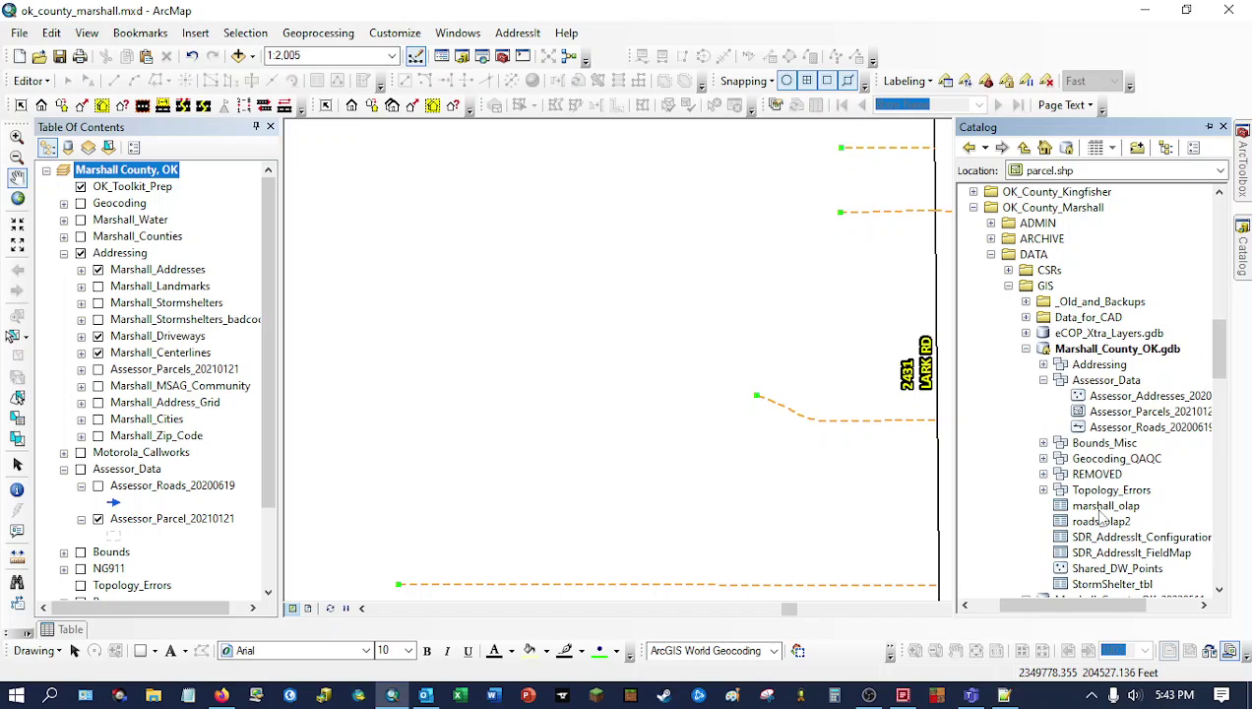
pyautogui.moveTo(1055, 611); pyautogui.dragTo(1082, 610)
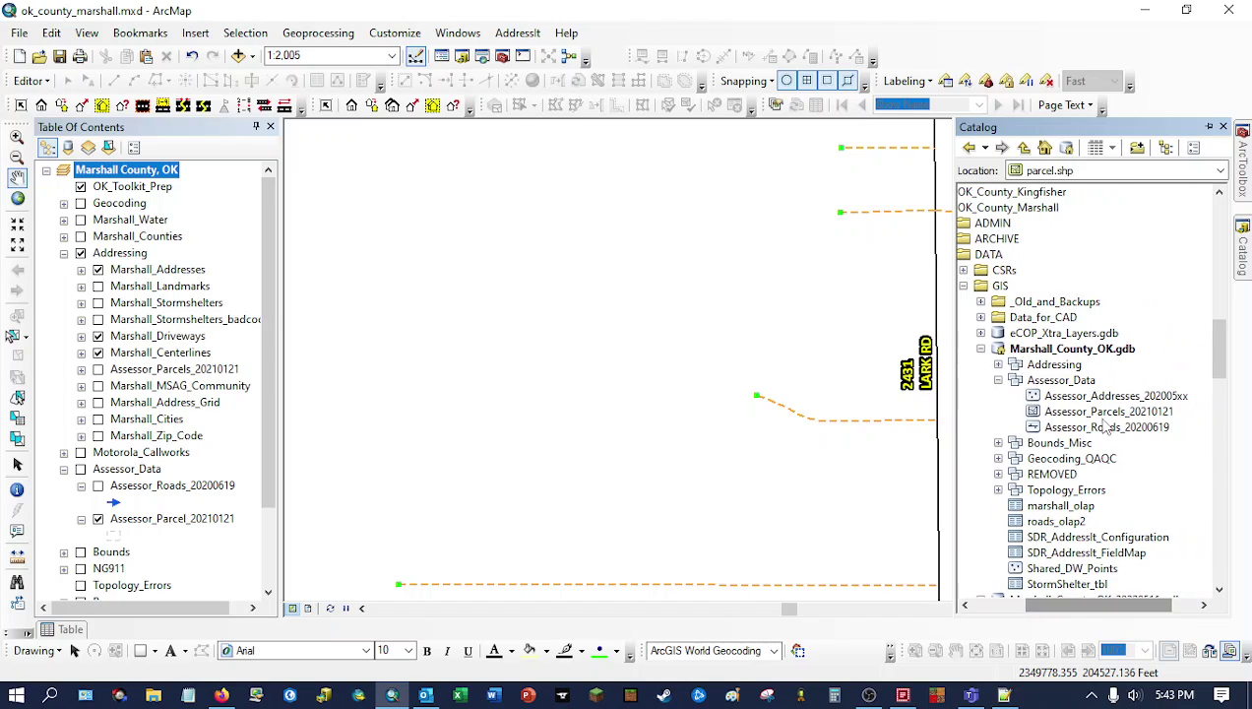
pyautogui.click(1000, 380)
pyautogui.scroll(-11, 999, 390)
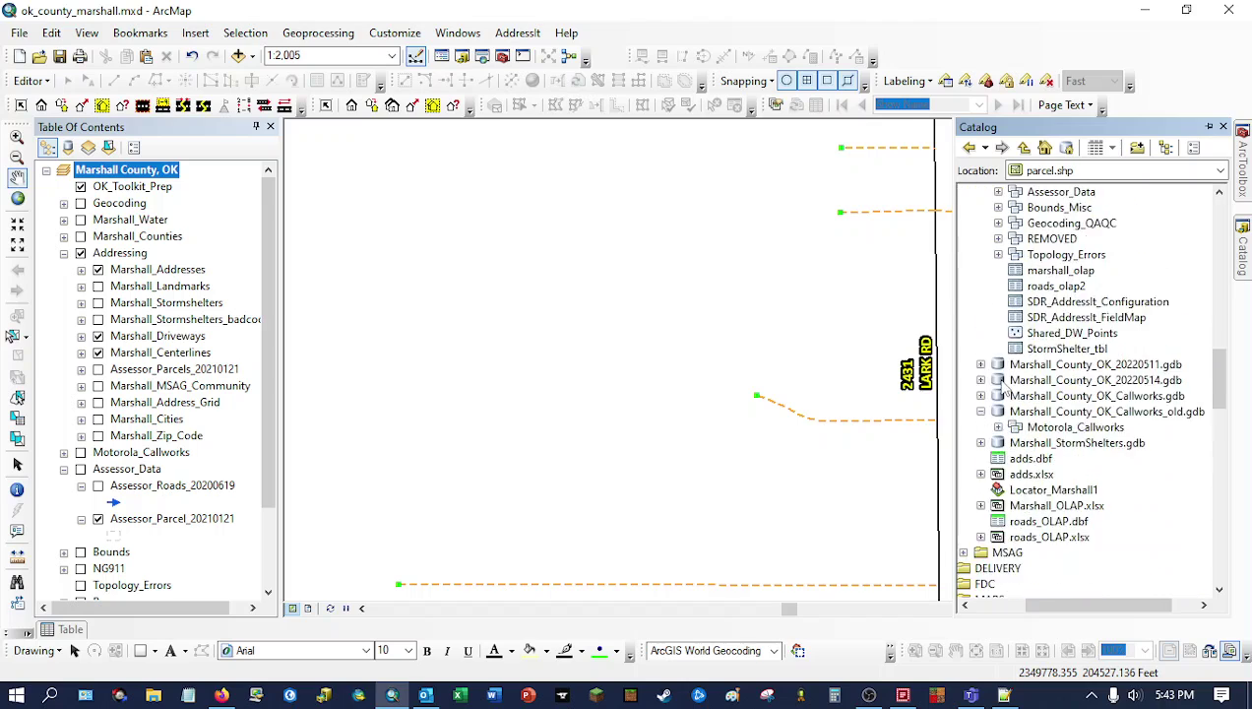
pyautogui.scroll(-2, 999, 390)
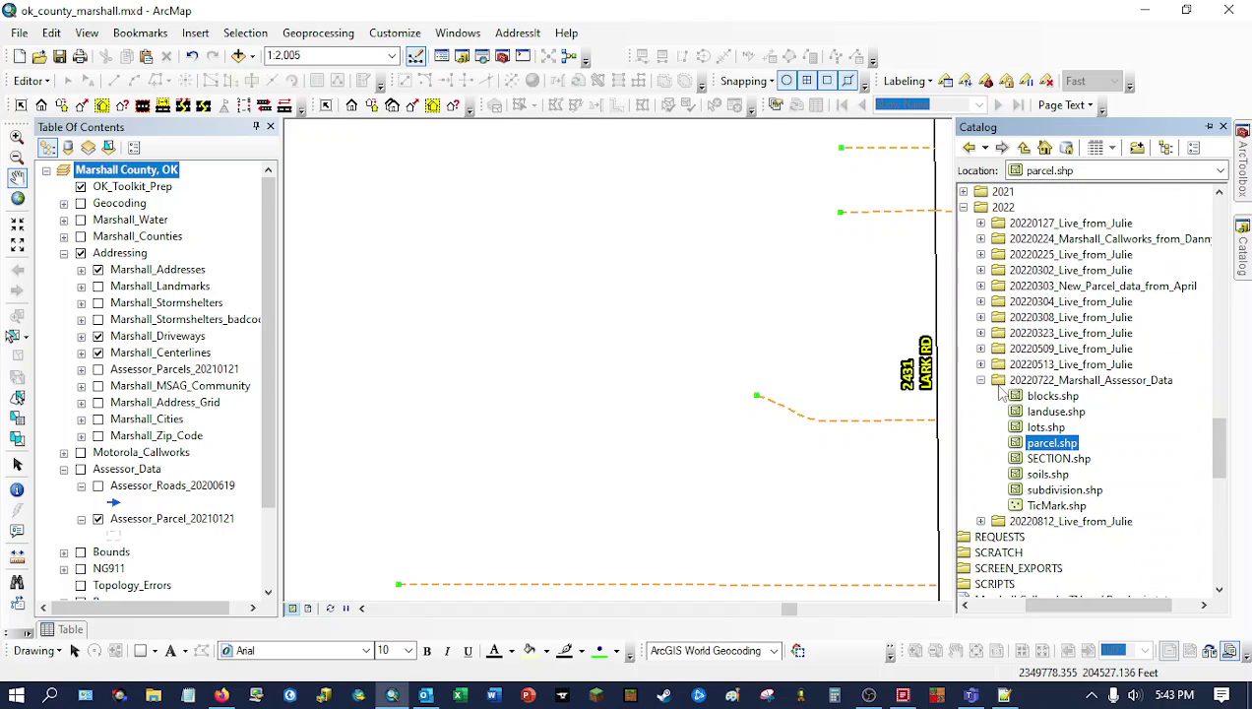
pyautogui.scroll(10, 1049, 399)
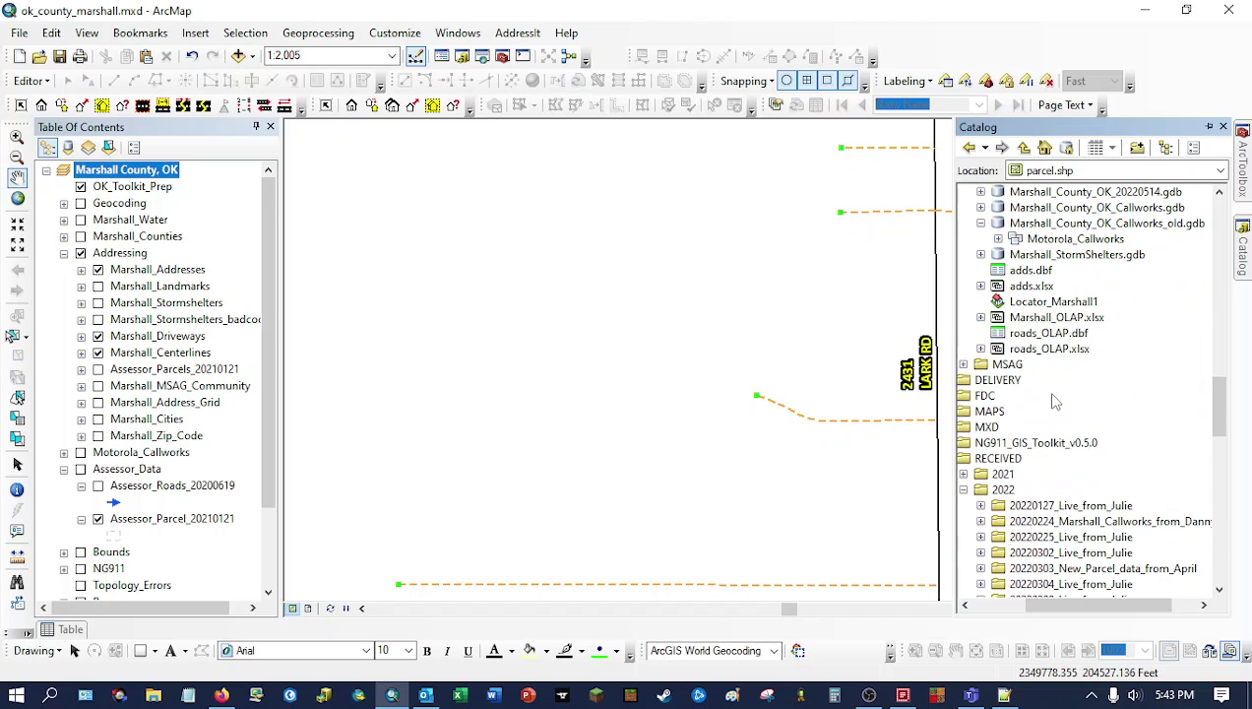
pyautogui.scroll(3, 1057, 388)
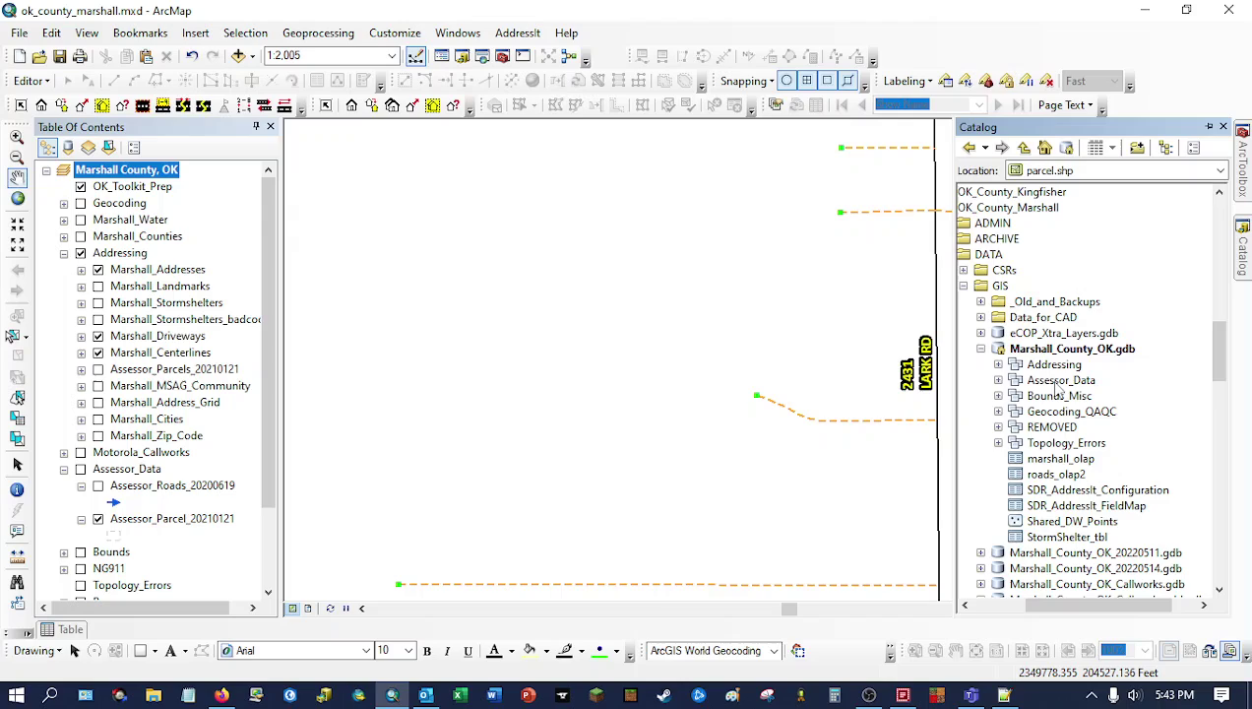
# Examine the feature classes in the Addressing dataset, including CUTLINE and Marshall_Adds_Check_Pts, and collapse the dataset again.
pyautogui.click(998, 364)
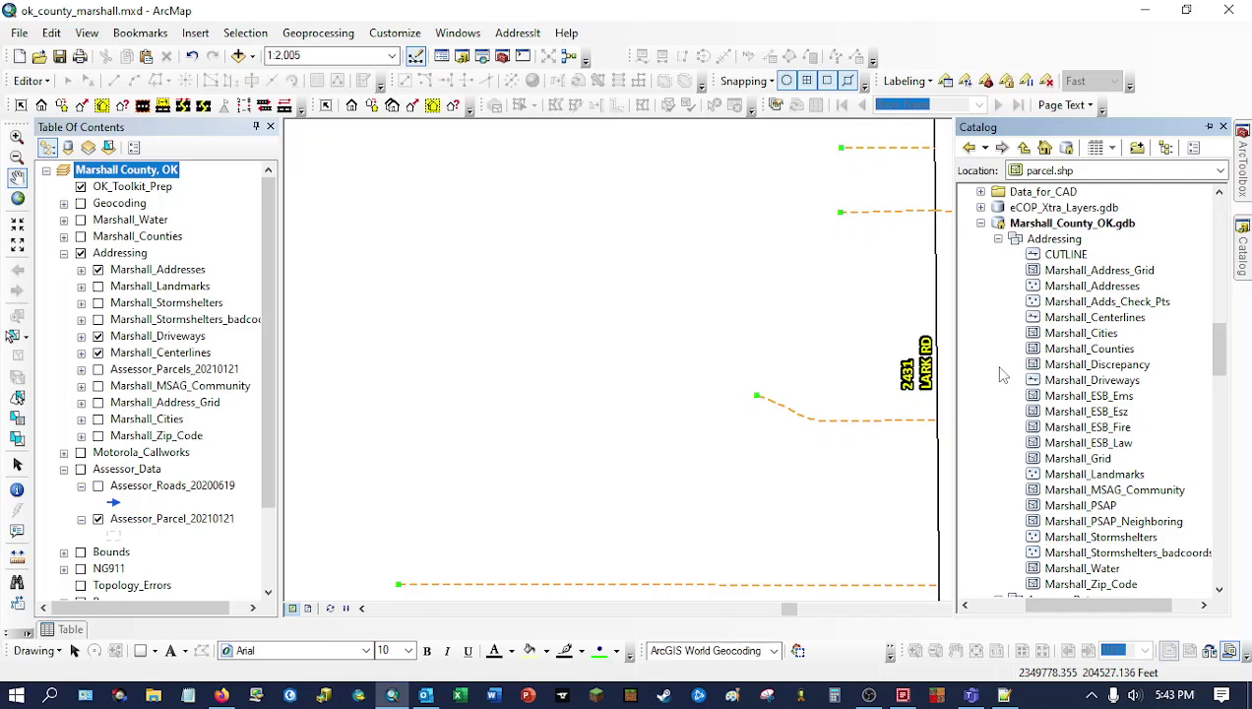
pyautogui.click(1056, 256)
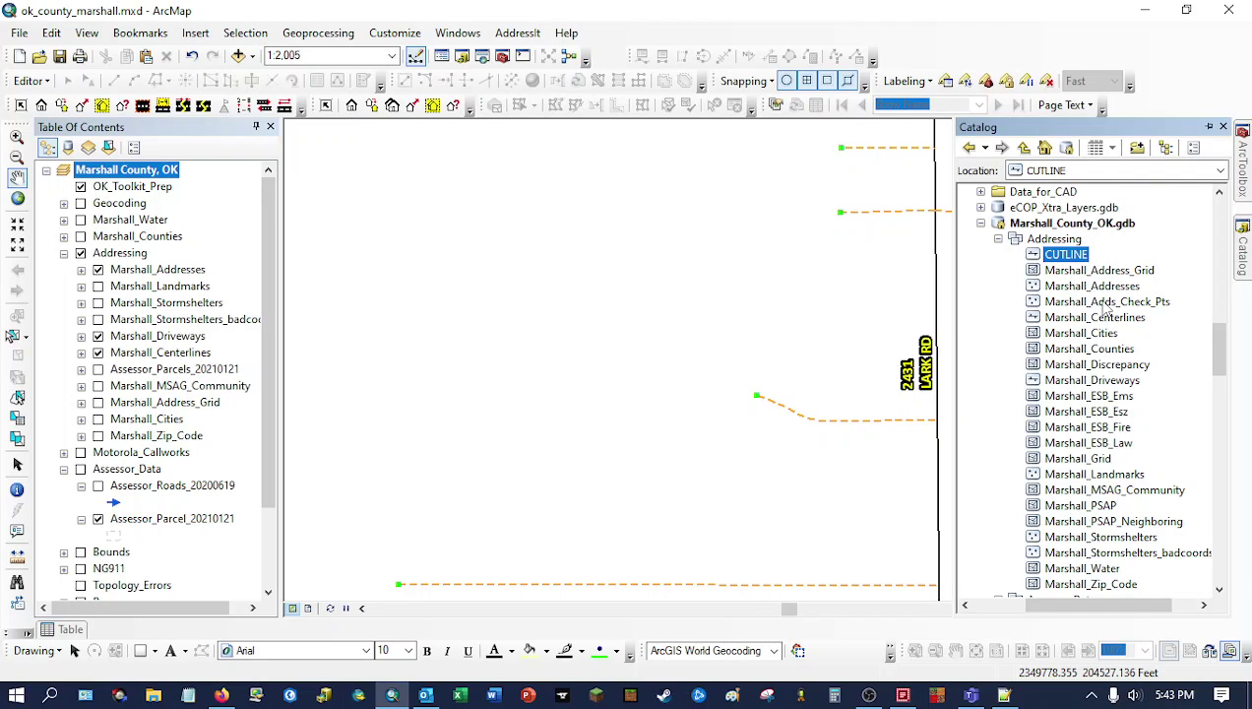
pyautogui.click(1103, 306)
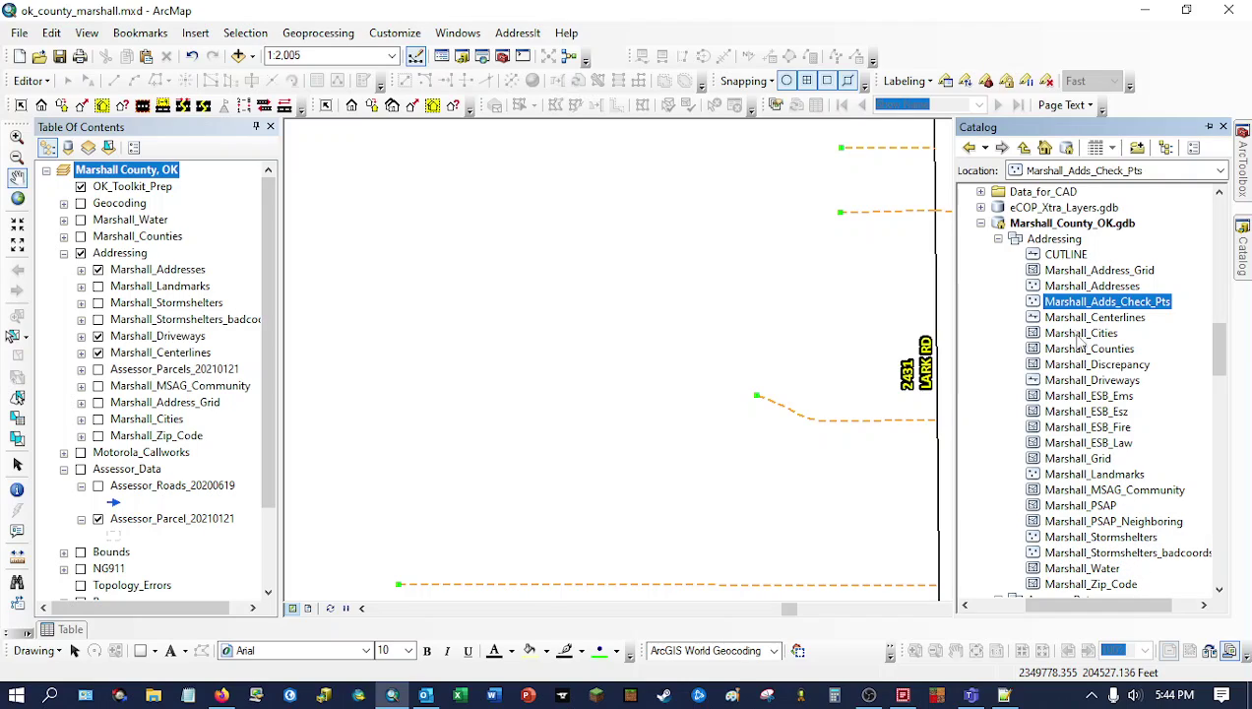
pyautogui.click(998, 238)
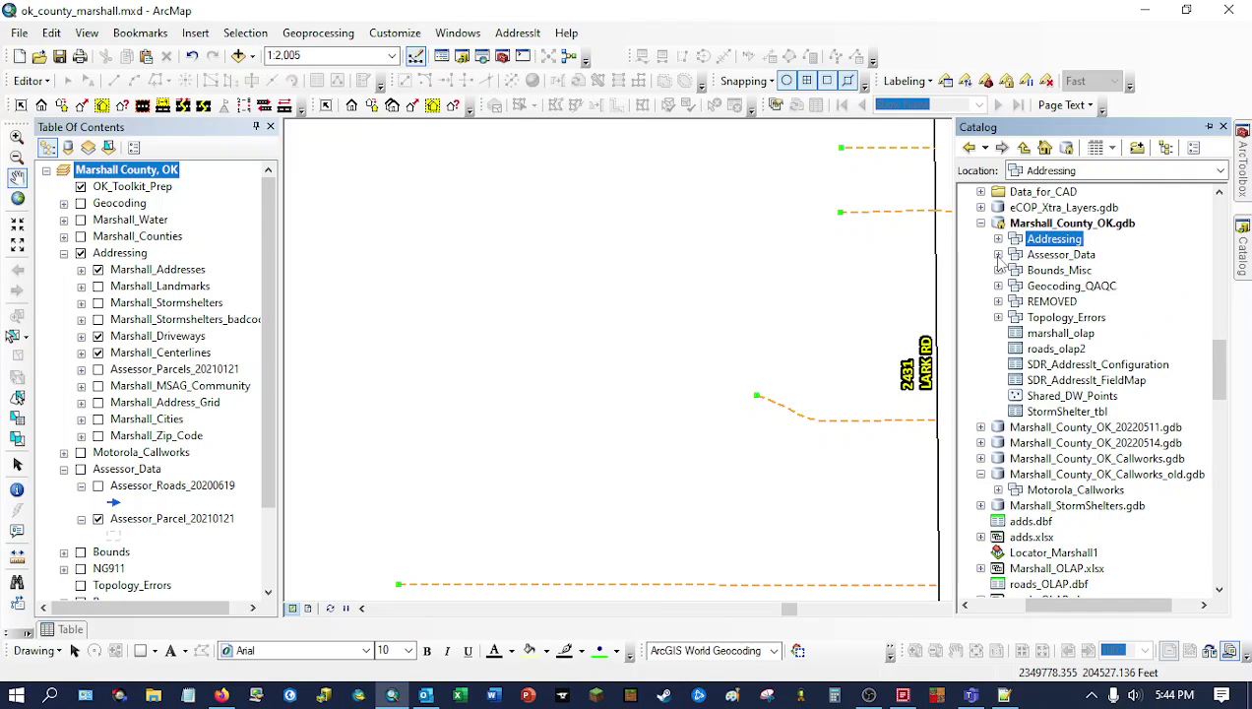
# Expand the Assessor_Data dataset to review its feature classes, keeping the dataset selected under its existing name.
pyautogui.click(998, 255)
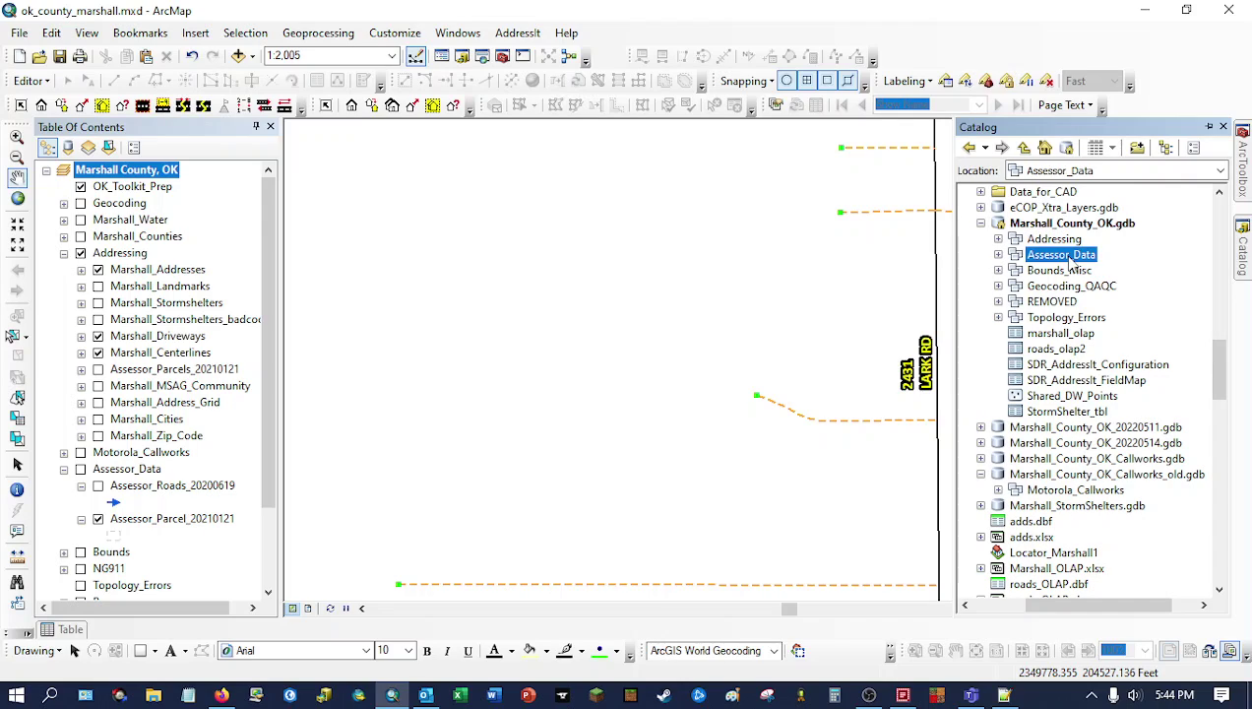
pyautogui.click(998, 255)
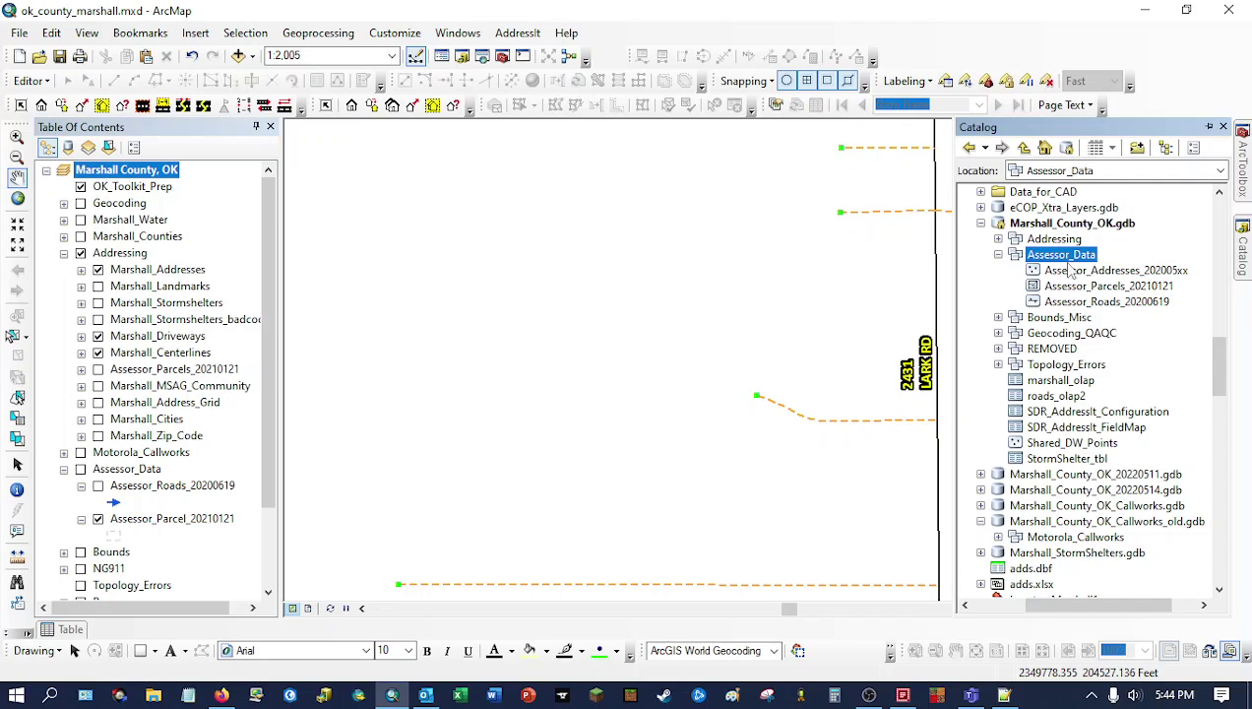
pyautogui.click(998, 255)
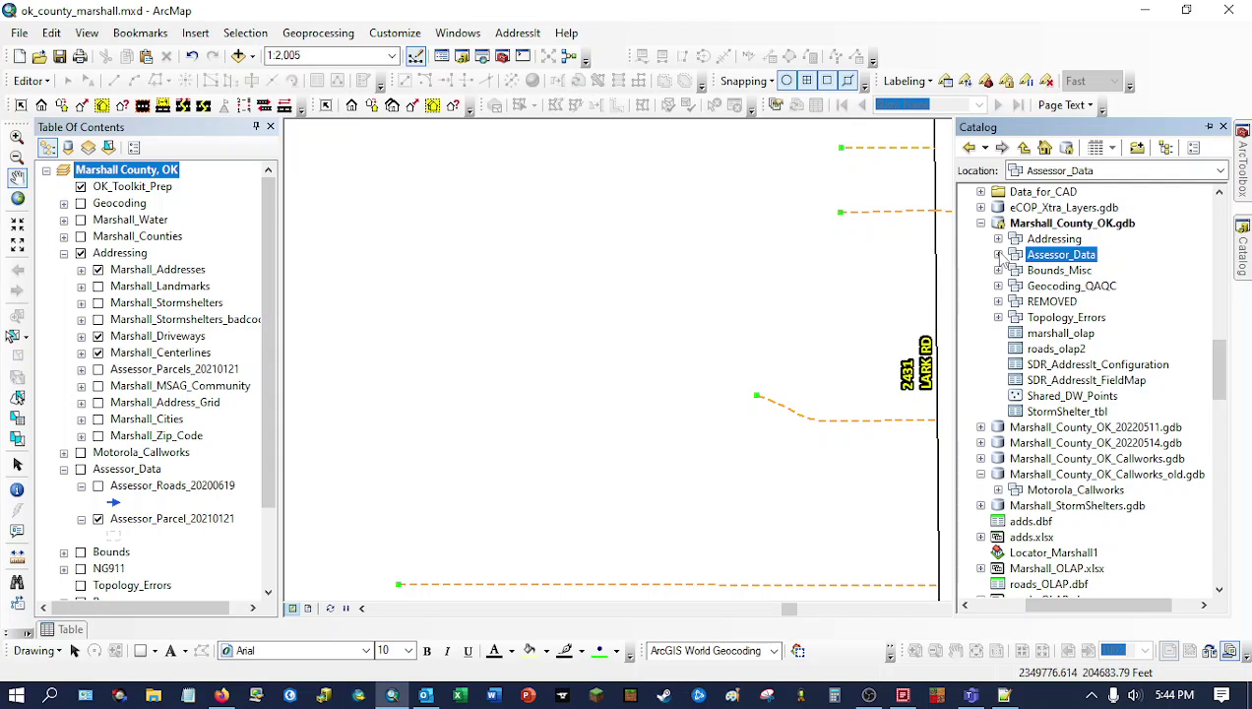
pyautogui.click(999, 255)
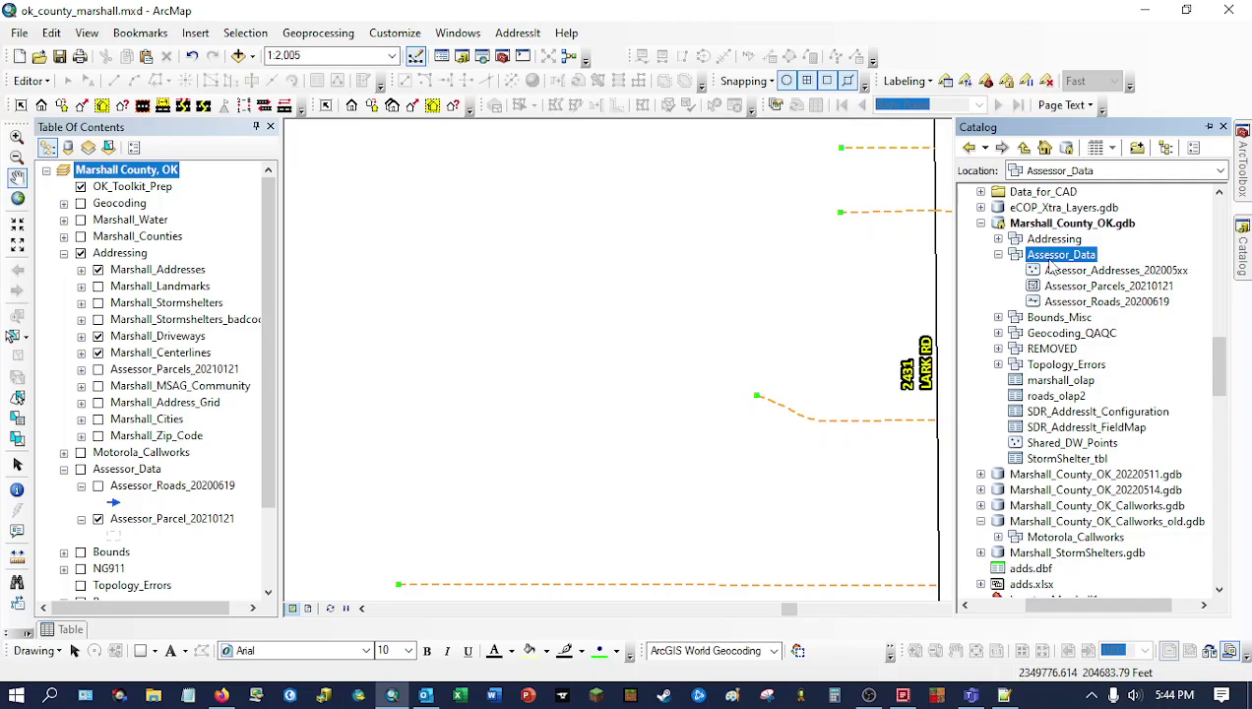
pyautogui.click(1052, 258)
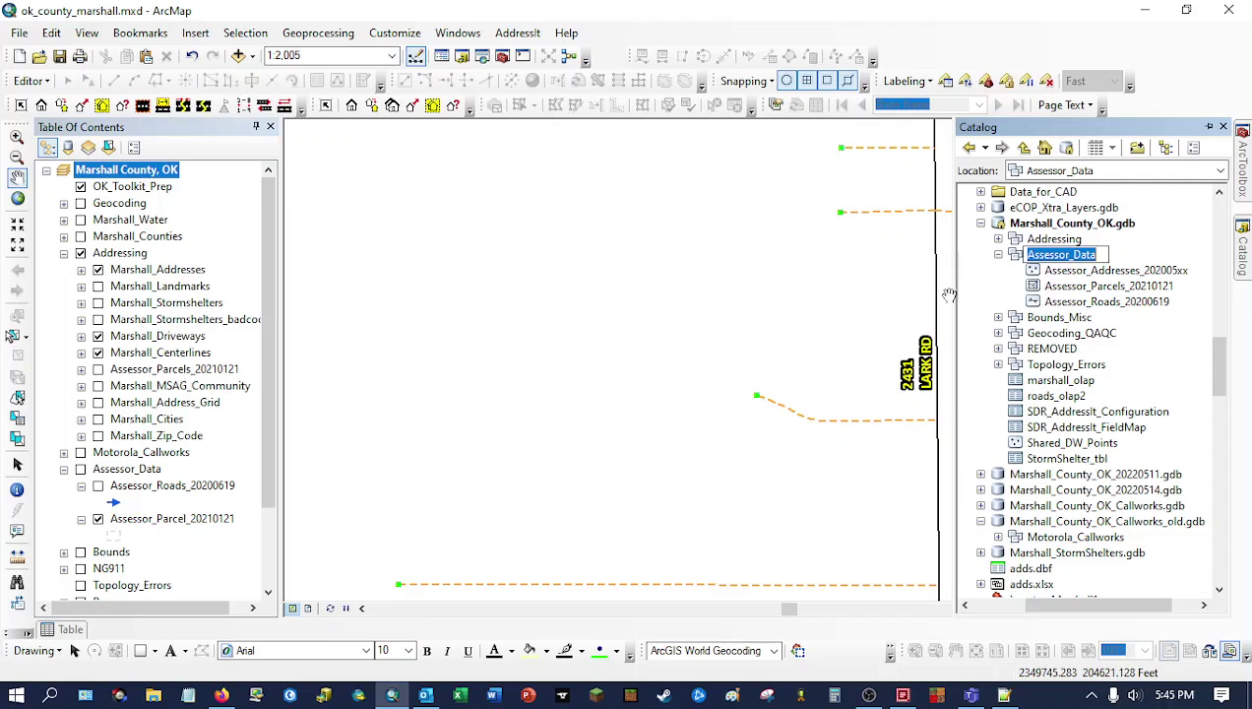
pyautogui.press('Return')
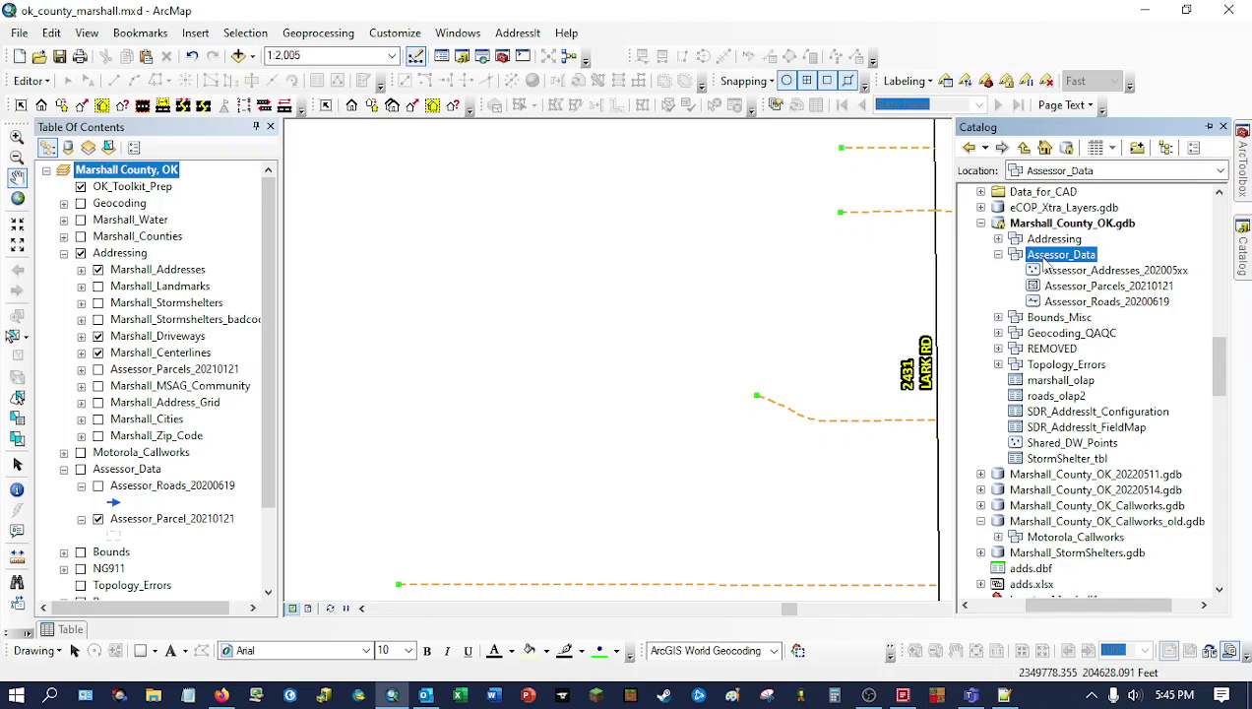
# Start a single feature class import into the Assessor_Data dataset.
pyautogui.rightClick(1049, 258)
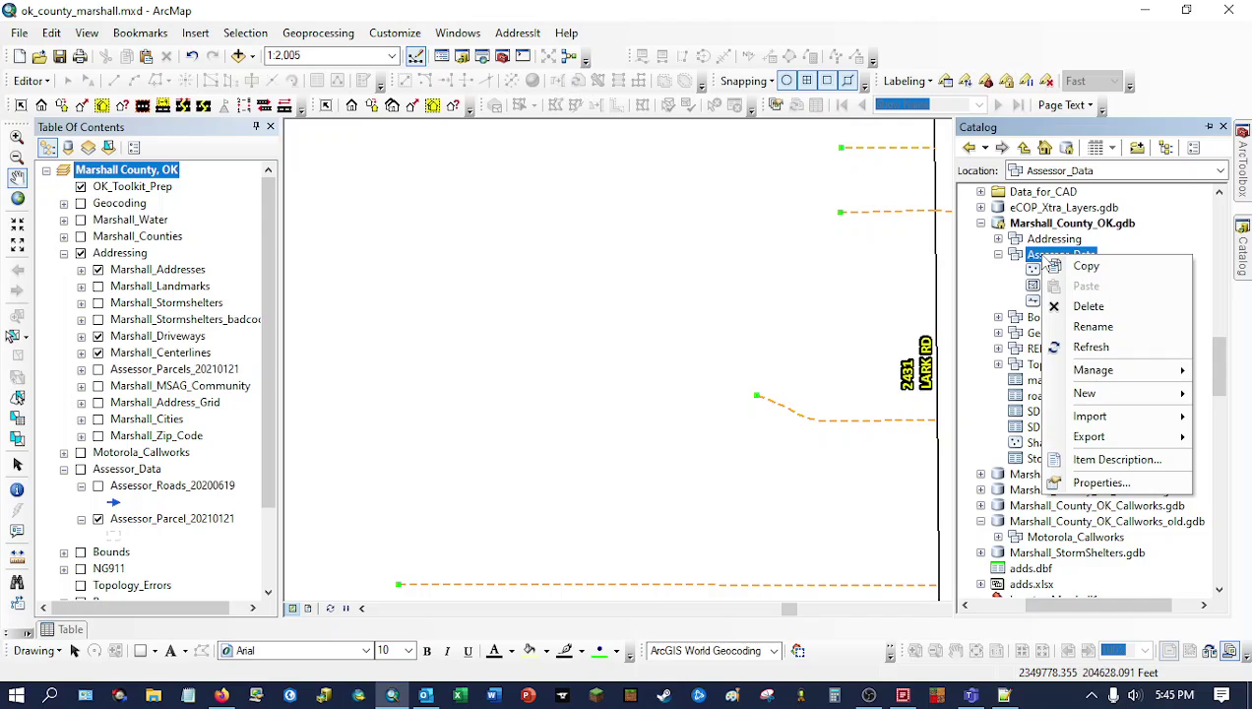
pyautogui.moveTo(1083, 416)
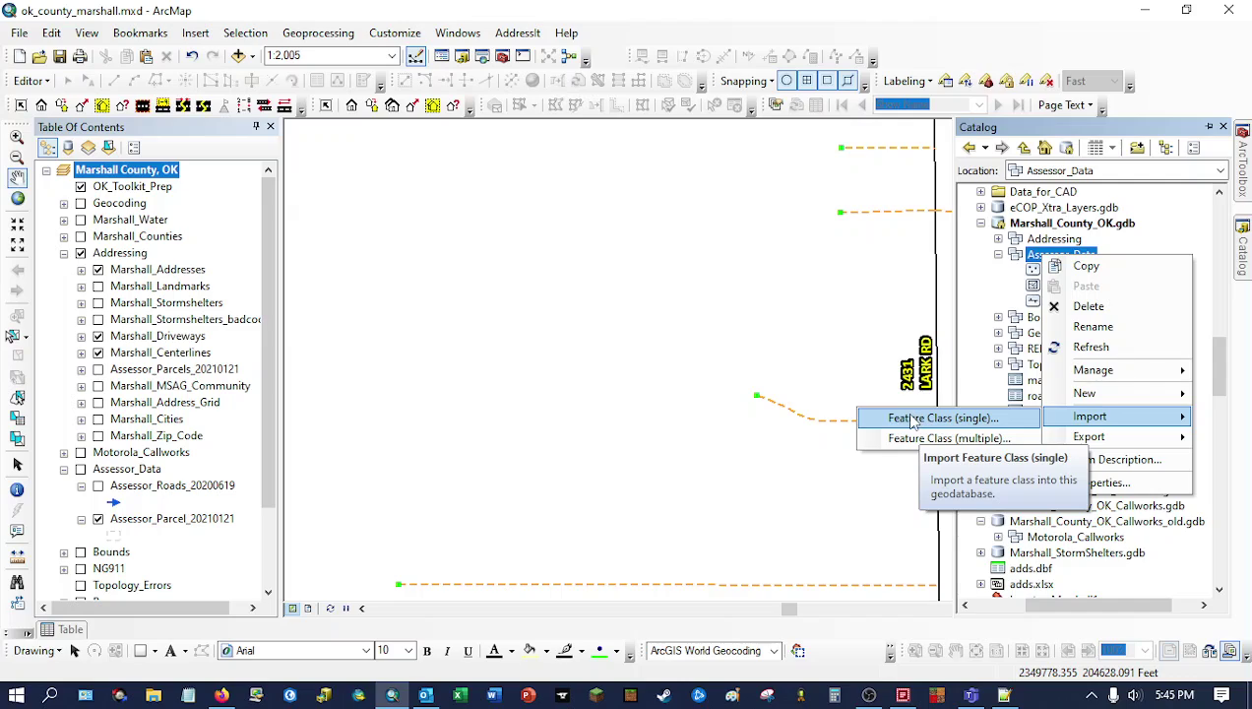
pyautogui.click(912, 418)
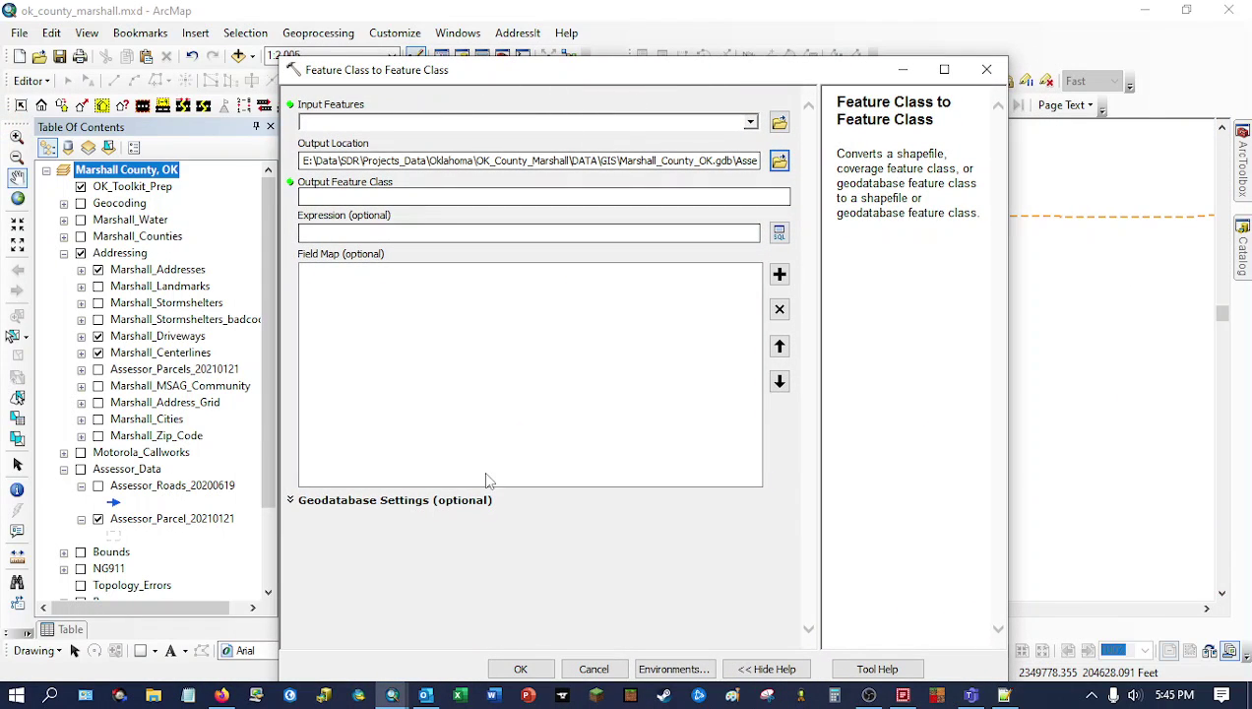
pyautogui.moveTo(532, 77); pyautogui.dragTo(525, 37)
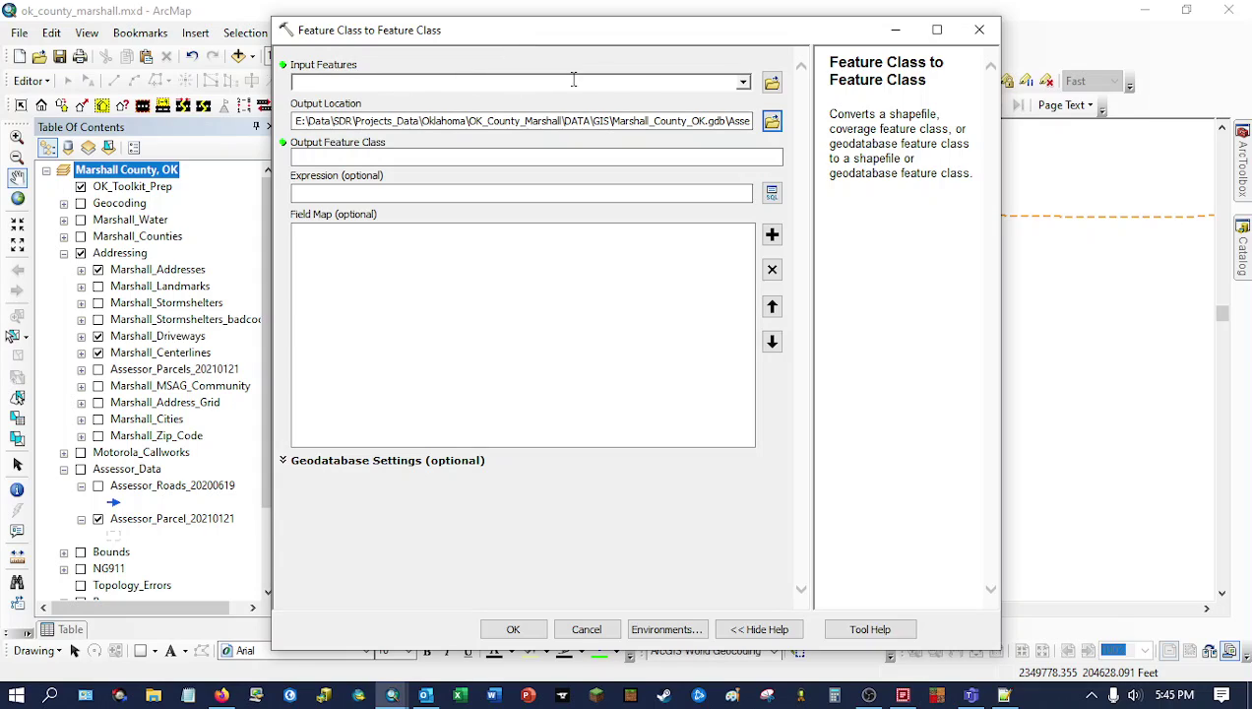
# Browse for the import's input features, going up from the geodatabase to the OK_County_Marshall project folder.
pyautogui.click(730, 85)
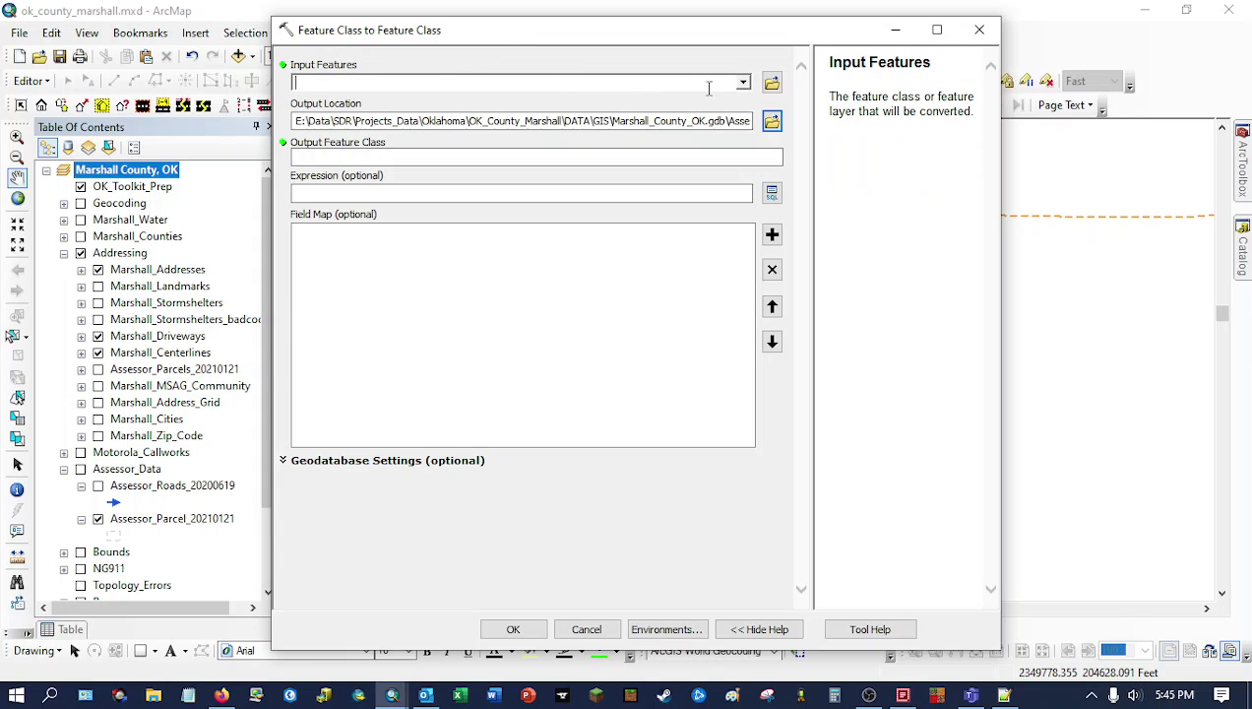
pyautogui.click(772, 83)
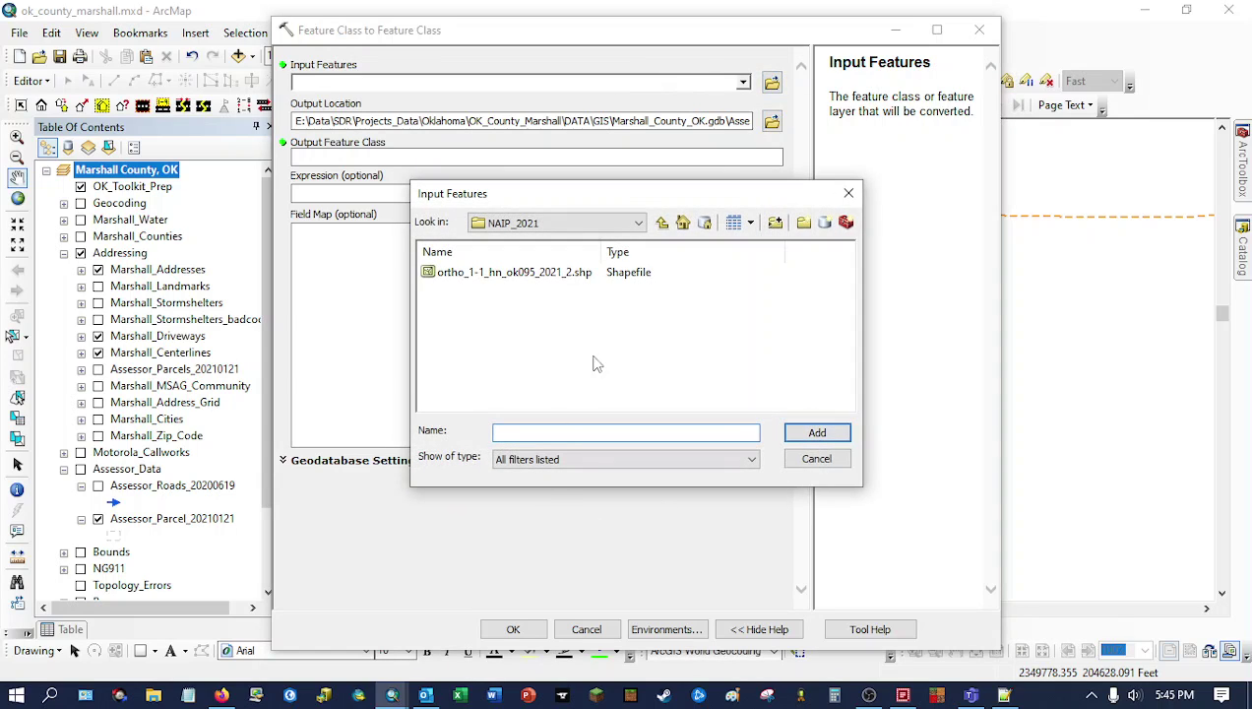
pyautogui.click(705, 225)
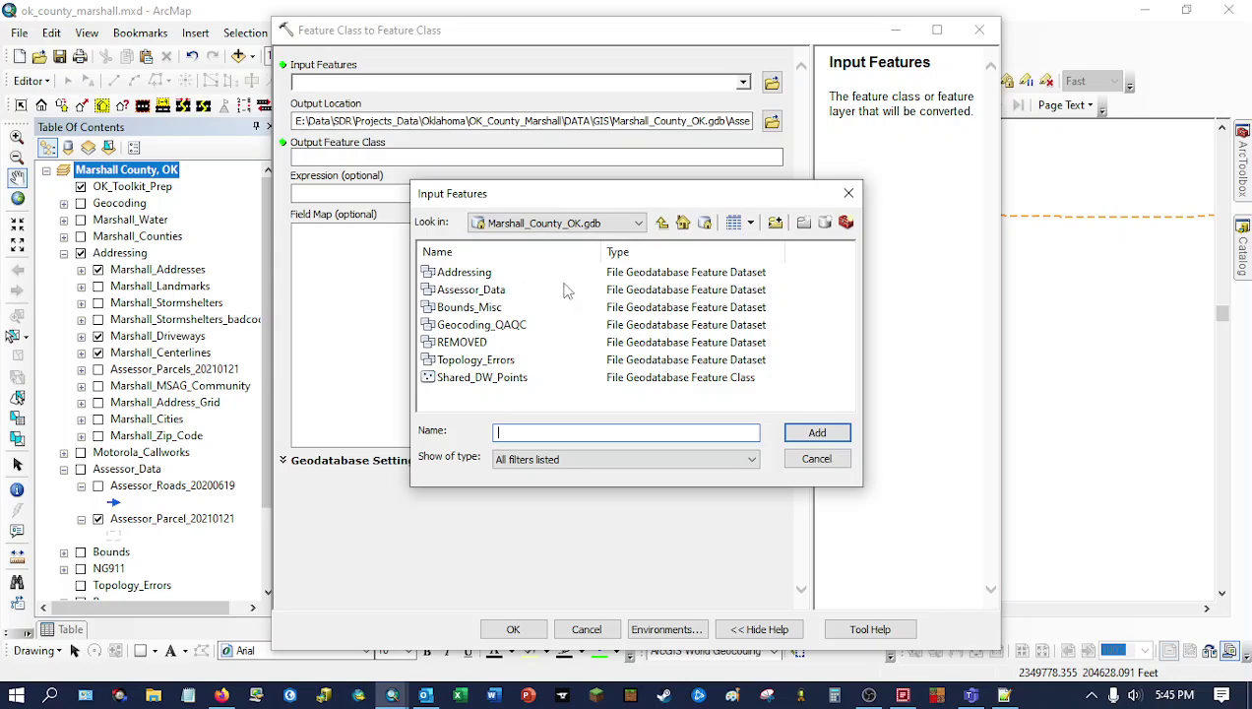
pyautogui.click(663, 225)
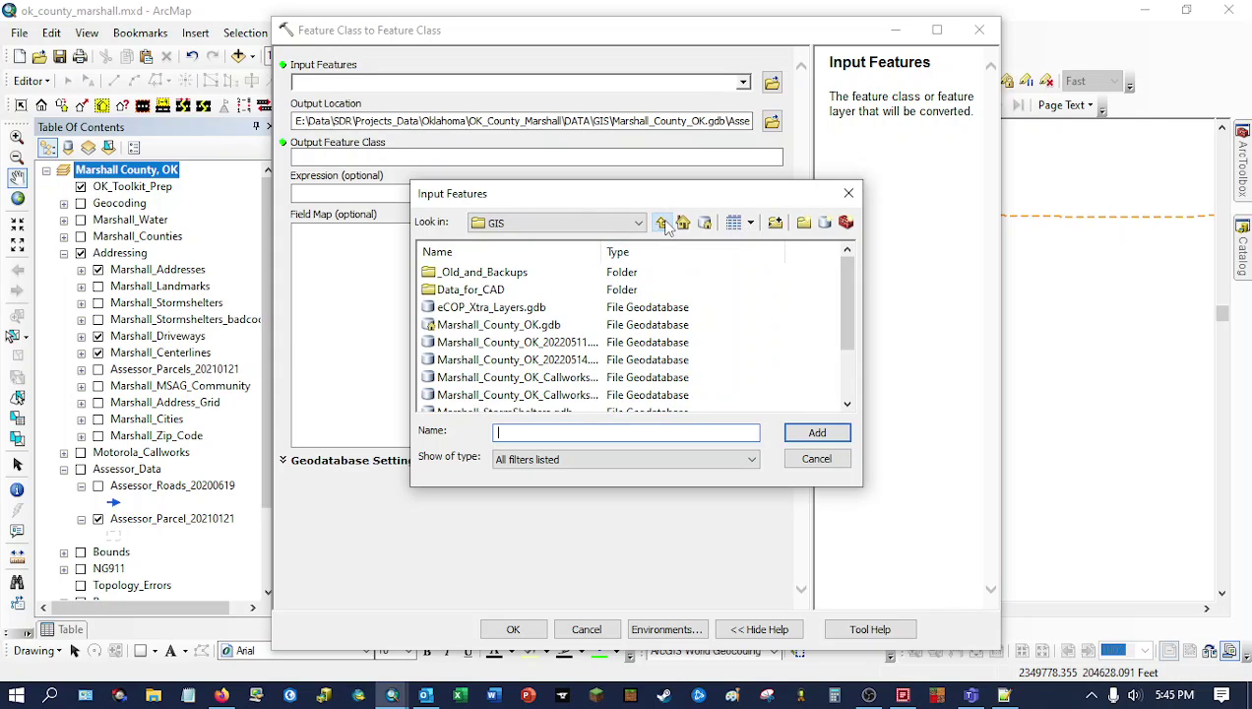
pyautogui.click(663, 225)
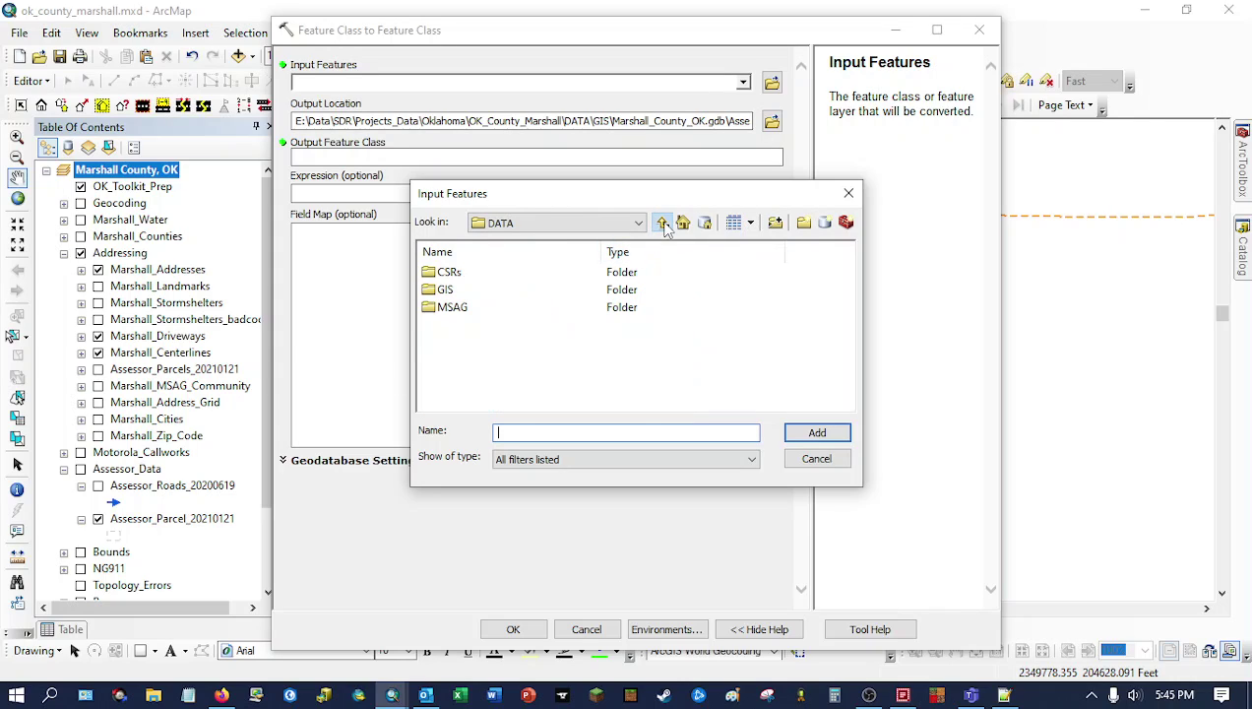
pyautogui.click(662, 223)
# Set parcel.shp from the 20220722 Marshall assessor data folder under RECEIVED\2022 as the input features.
pyautogui.scroll(-1, 488, 356)
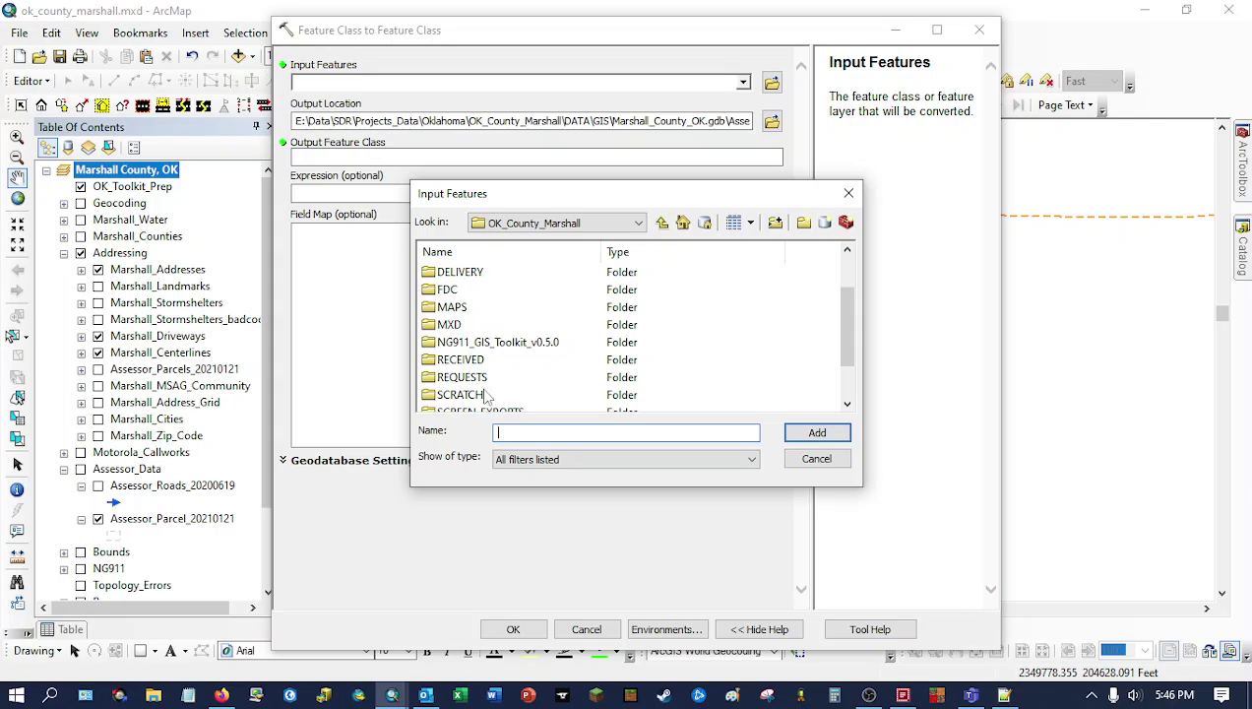
pyautogui.doubleClick(468, 360)
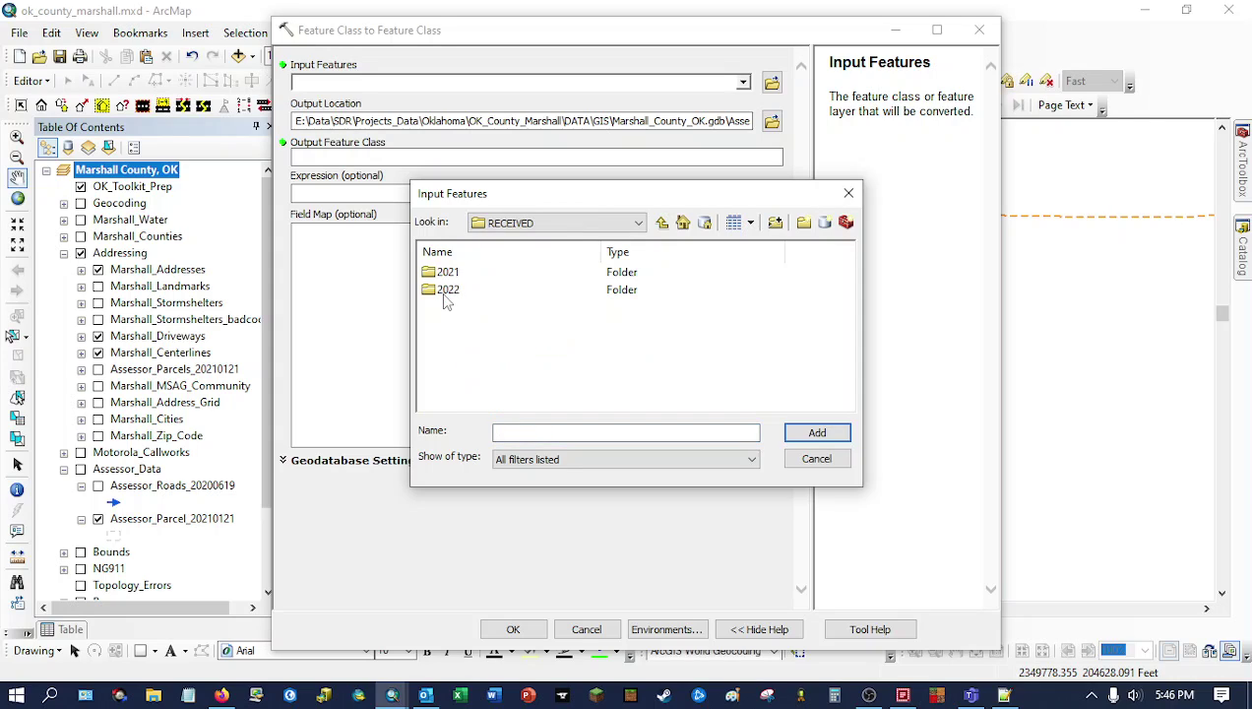
pyautogui.doubleClick(445, 291)
pyautogui.scroll(-2, 558, 365)
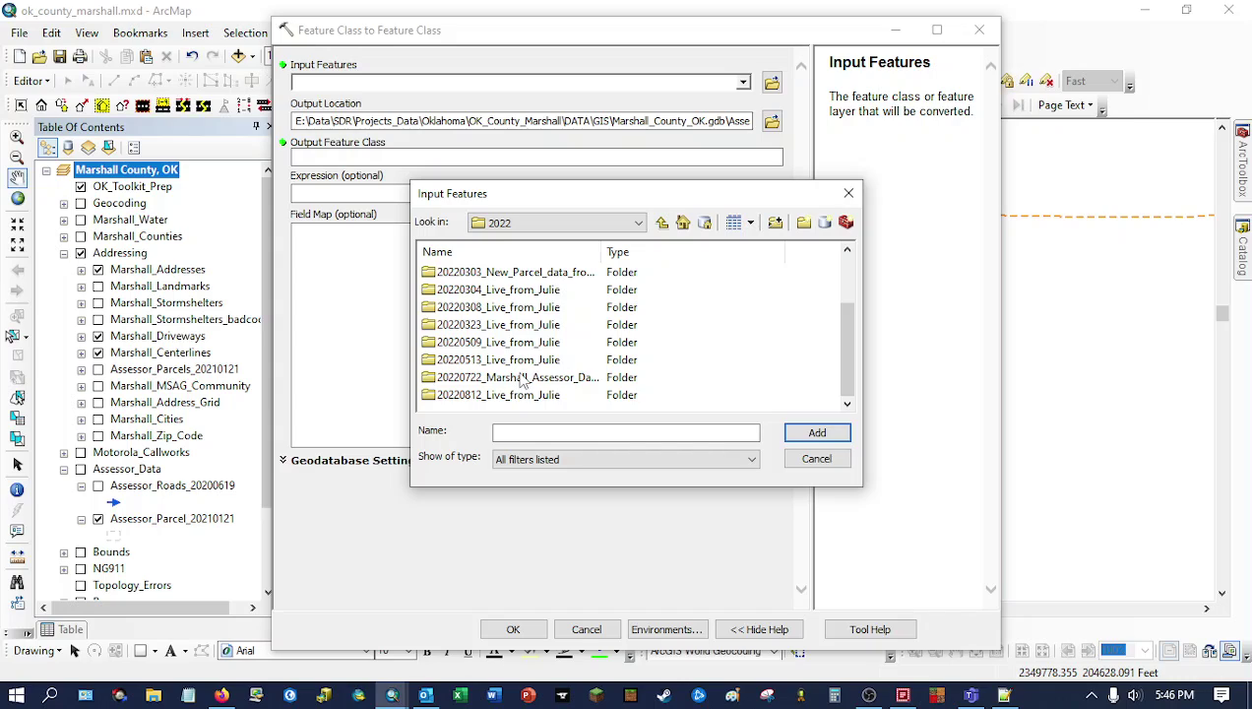
pyautogui.doubleClick(520, 381)
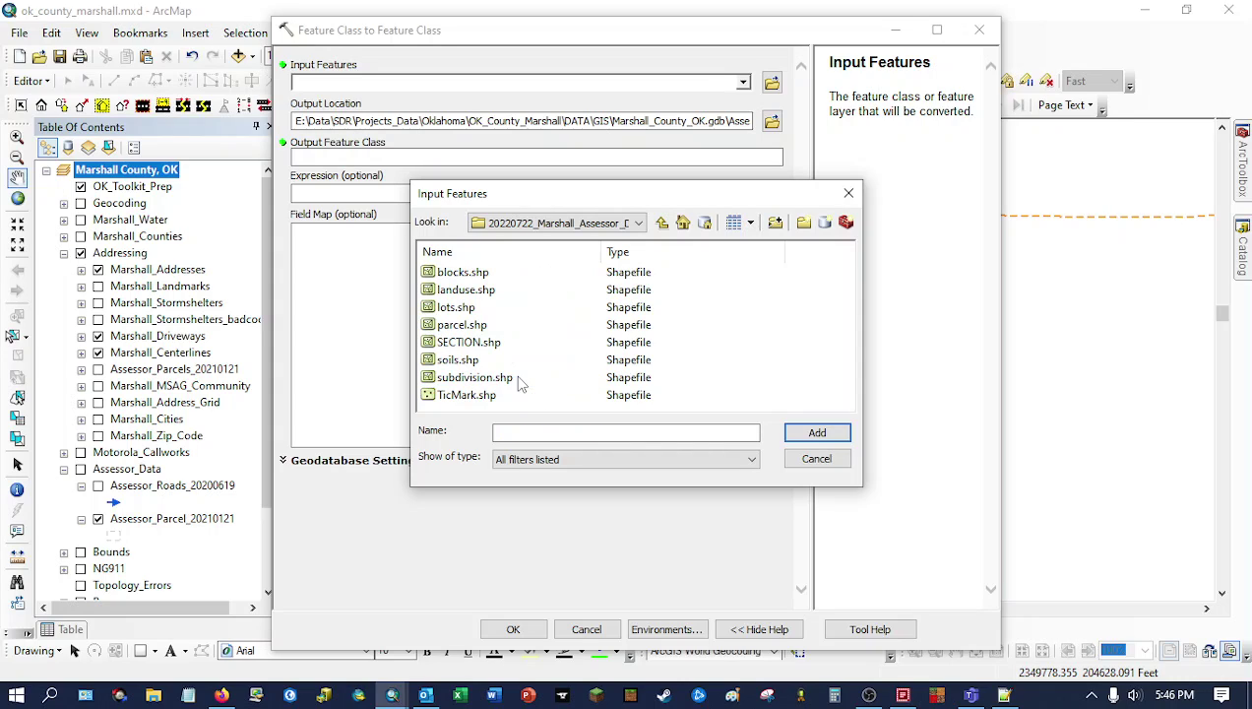
pyautogui.click(462, 328)
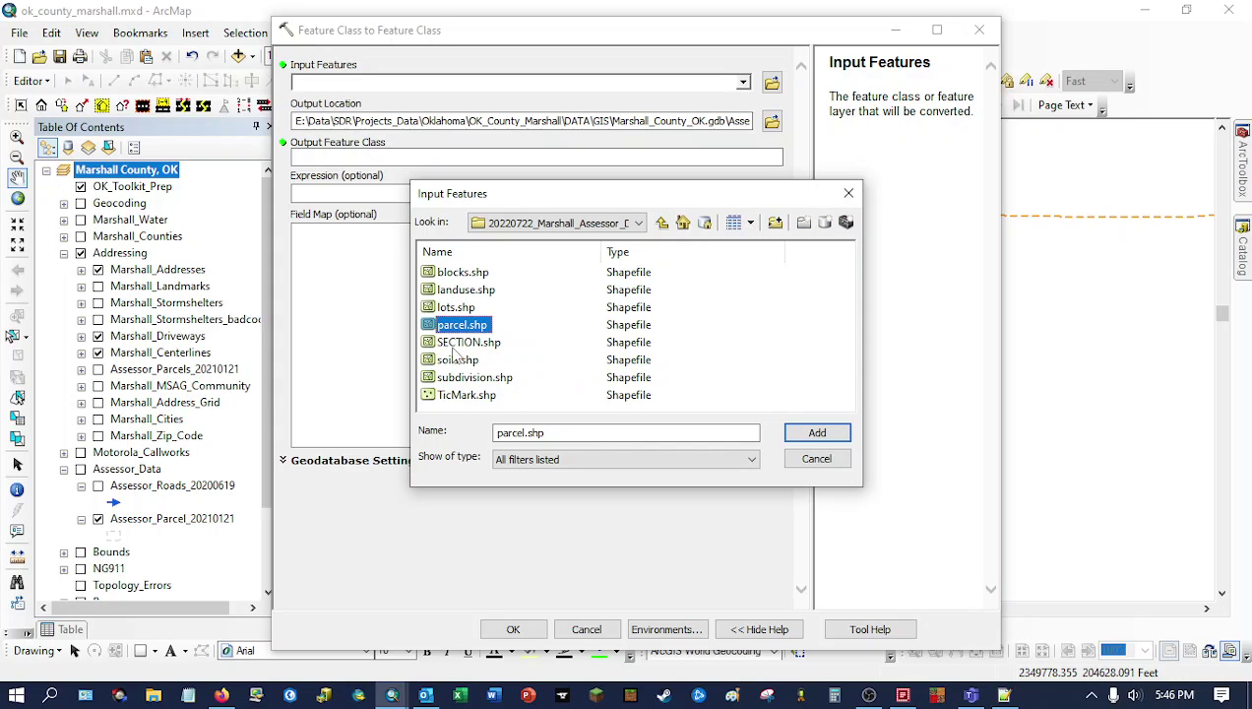
pyautogui.click(811, 434)
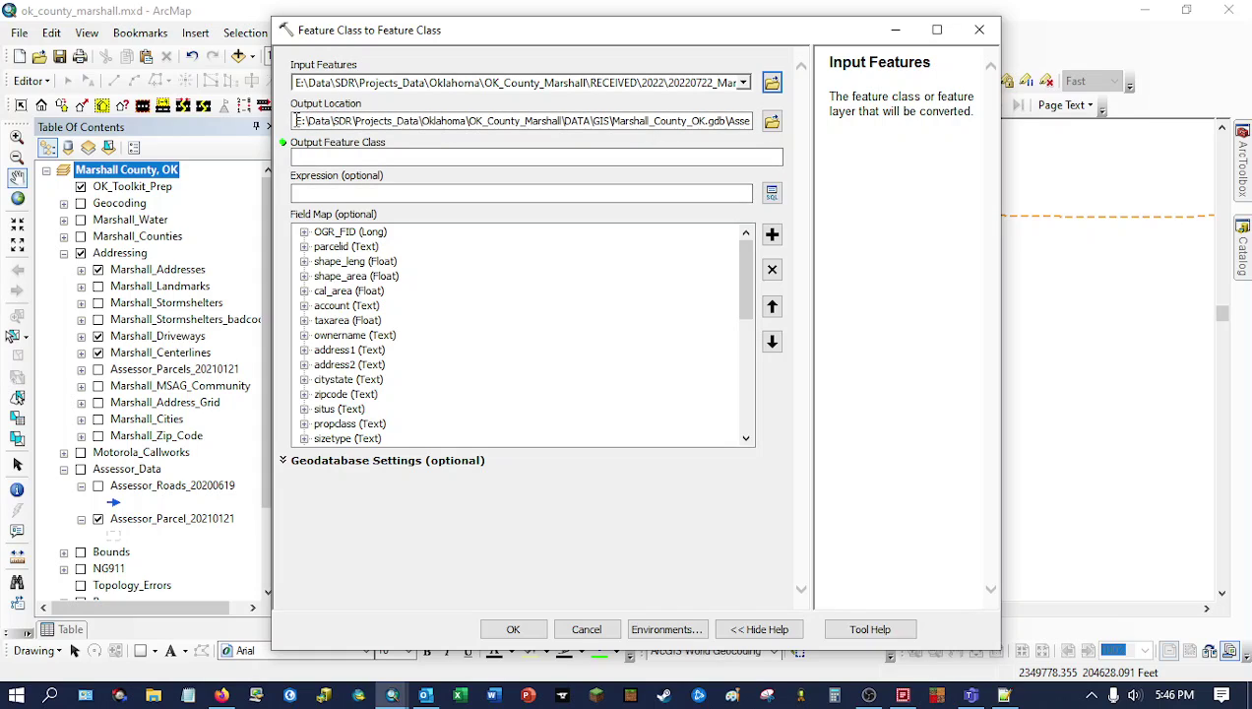
# Check the Assessor_Data output location and name the output feature class Parcels_20220722, leaving the expression empty.
pyautogui.moveTo(295, 119); pyautogui.dragTo(750, 122)
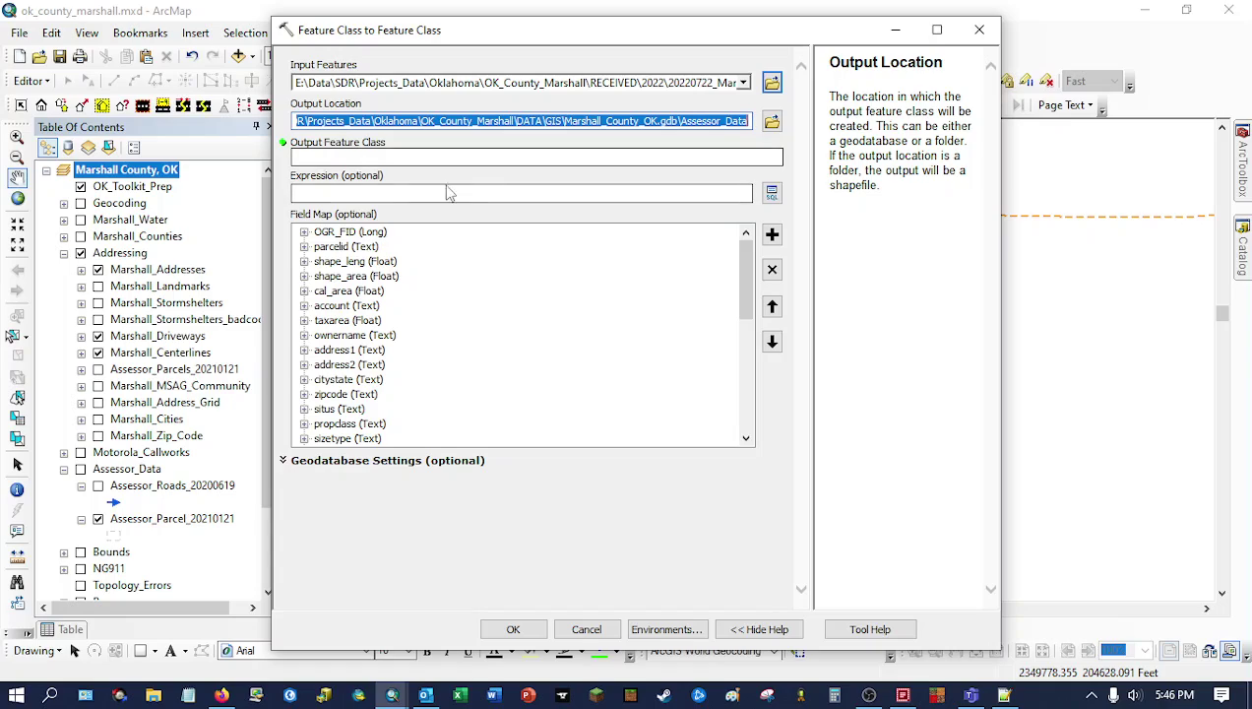
pyautogui.click(365, 156)
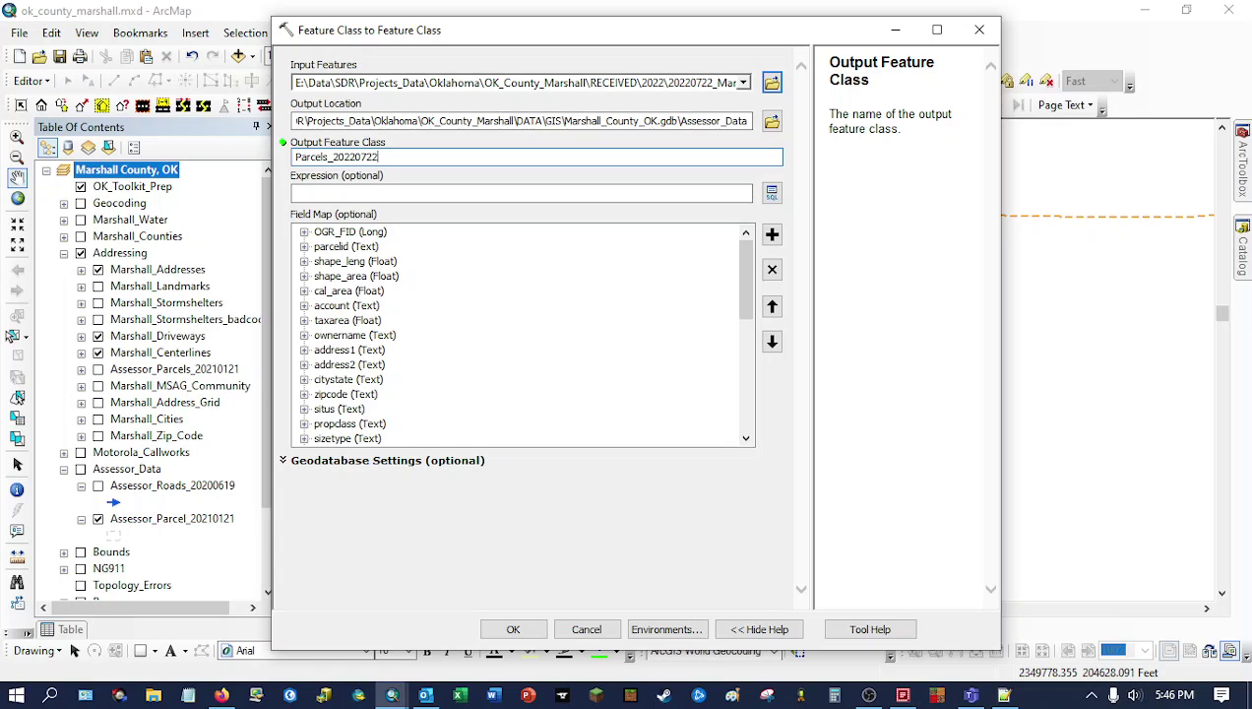
pyautogui.click(373, 192)
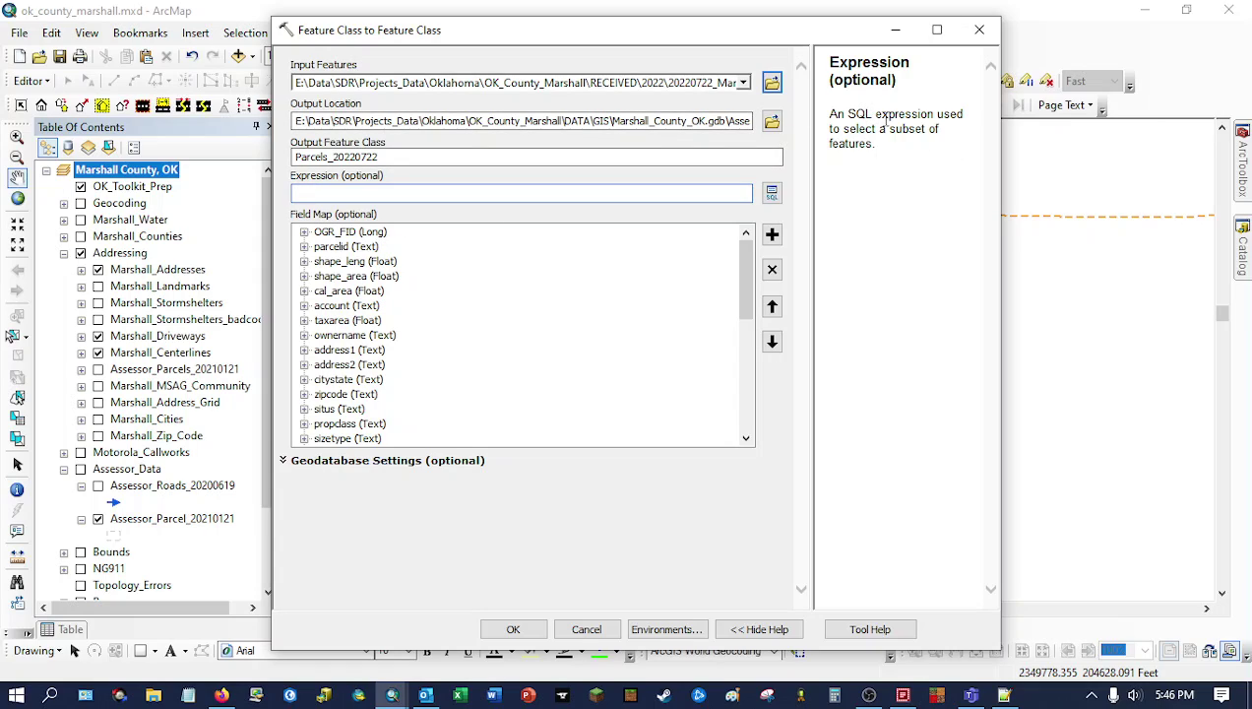
pyautogui.click(393, 157)
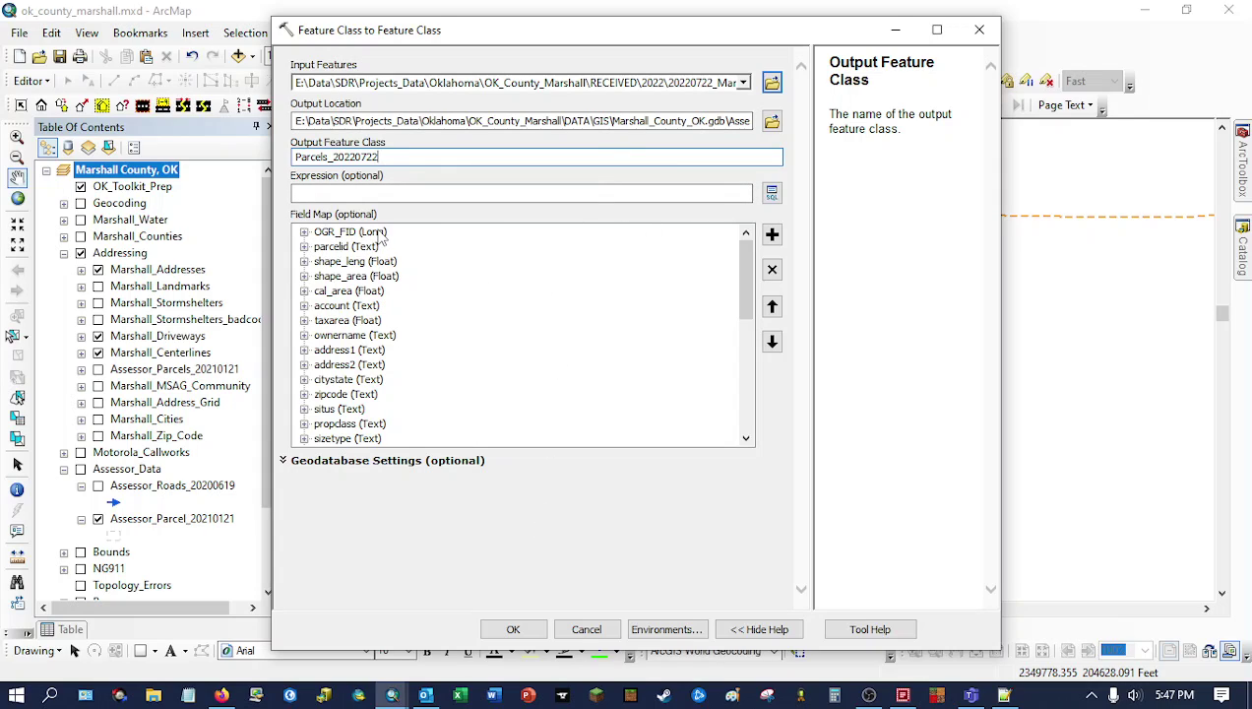
# Review the field map and the optional geodatabase settings of the import without changing them.
pyautogui.click(347, 234)
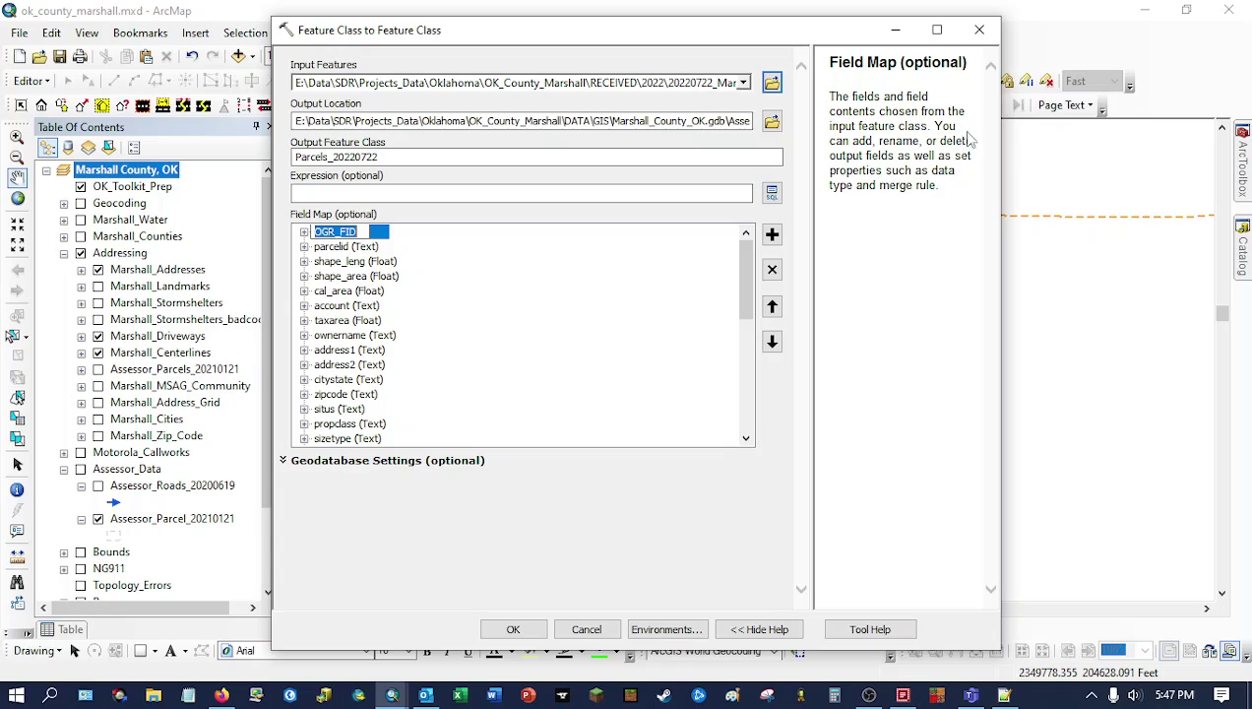
pyautogui.click(444, 254)
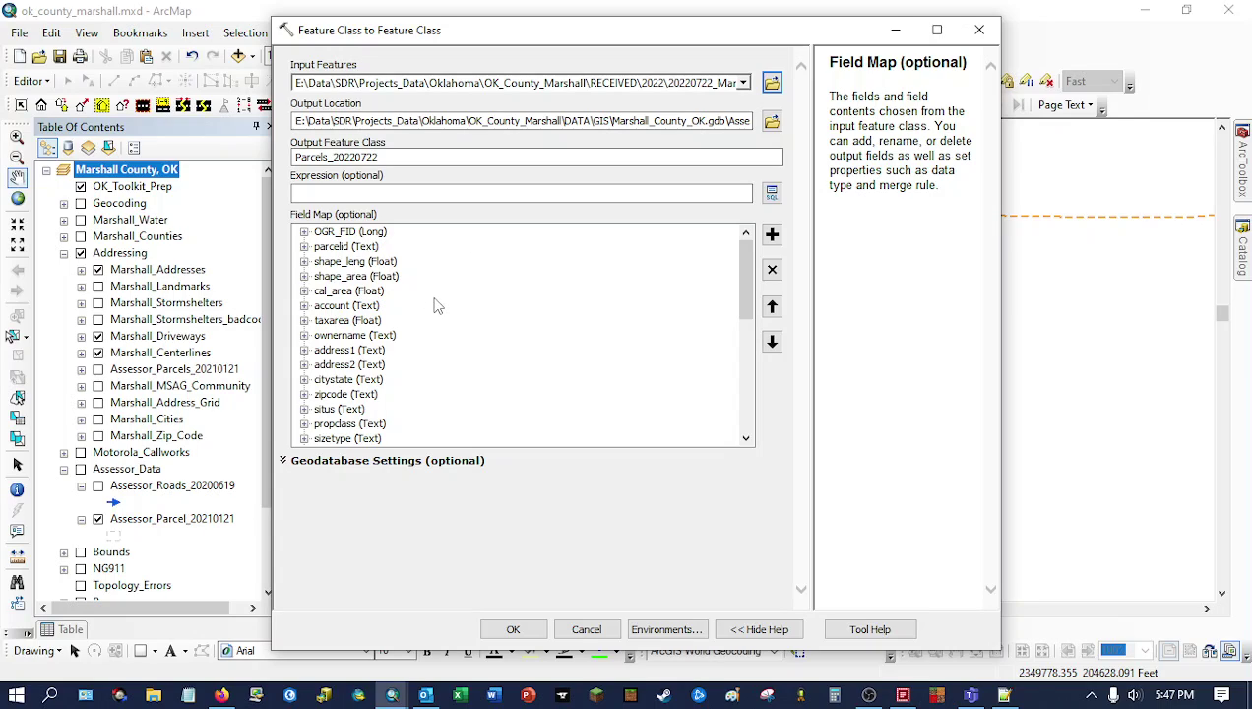
pyautogui.click(281, 461)
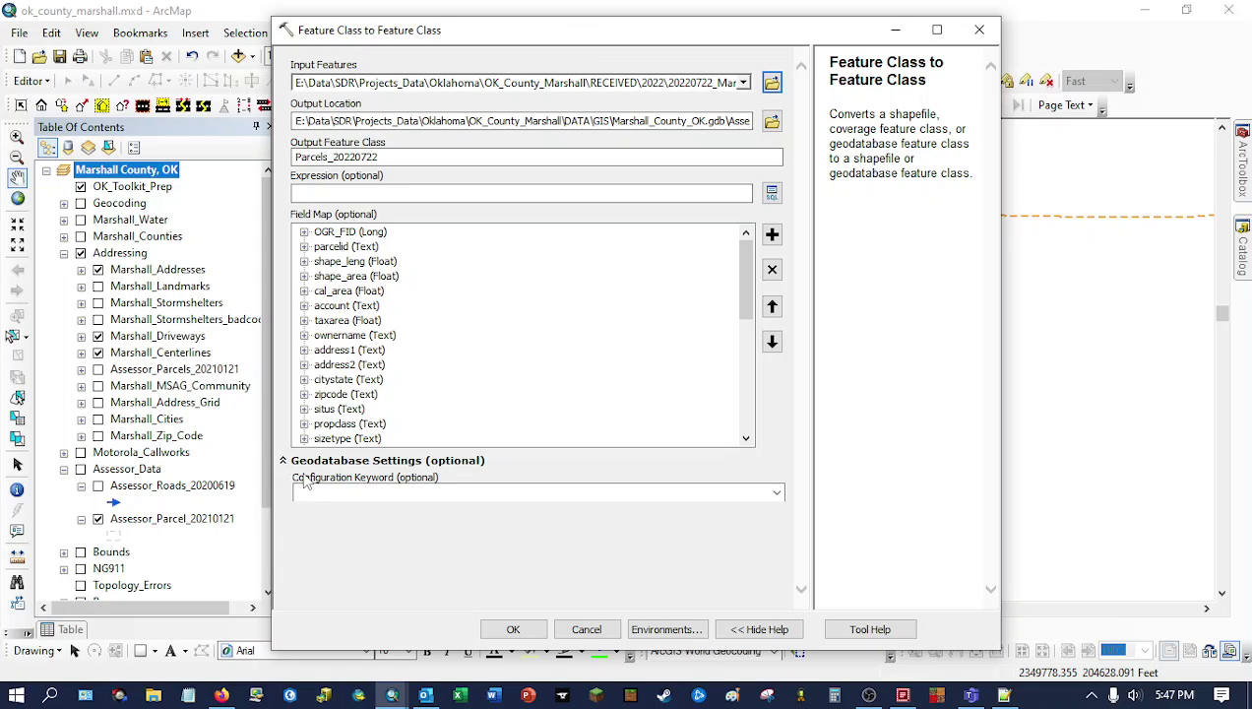
pyautogui.click(350, 493)
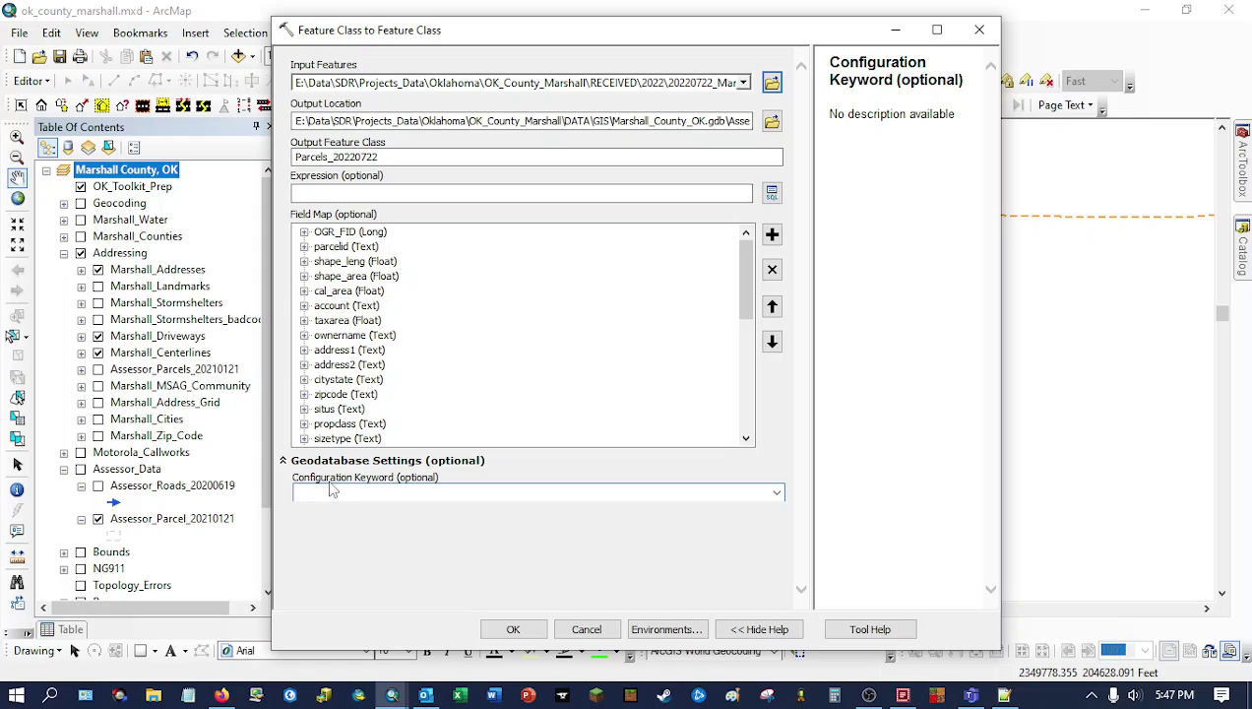
pyautogui.click(283, 461)
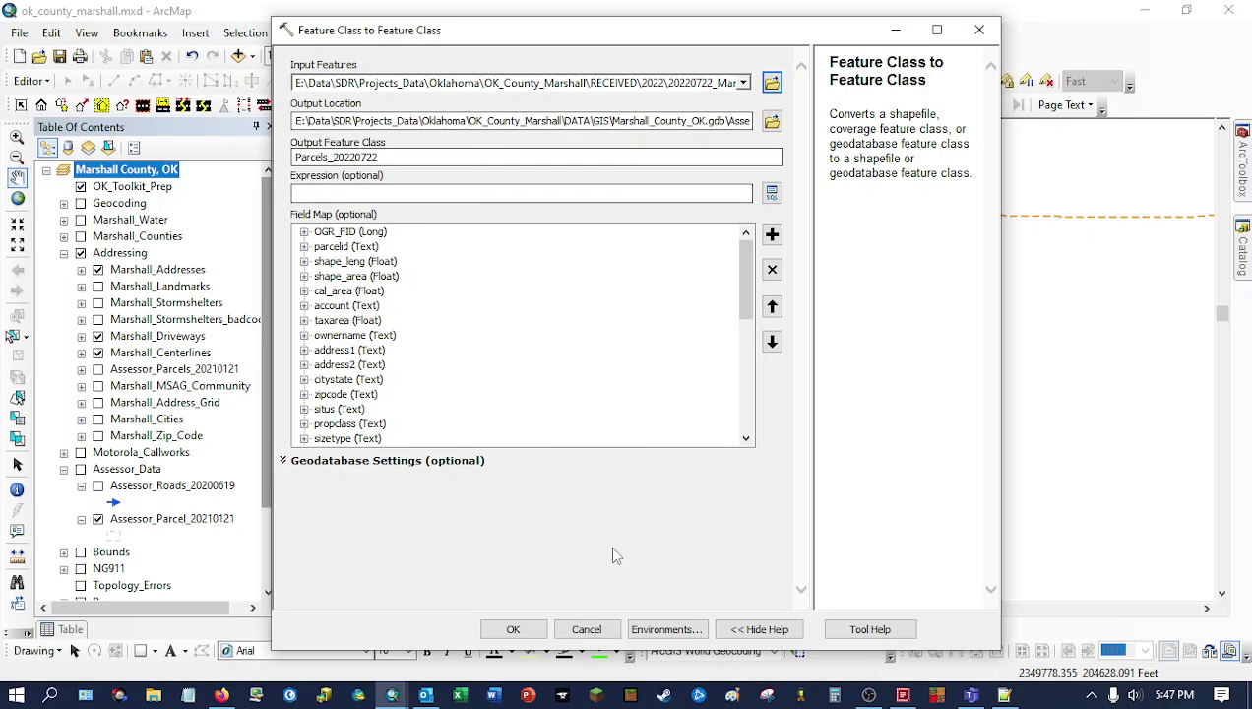
# Run the Feature Class to Feature Class conversion, read through its result messages and dismiss them.
pyautogui.click(516, 629)
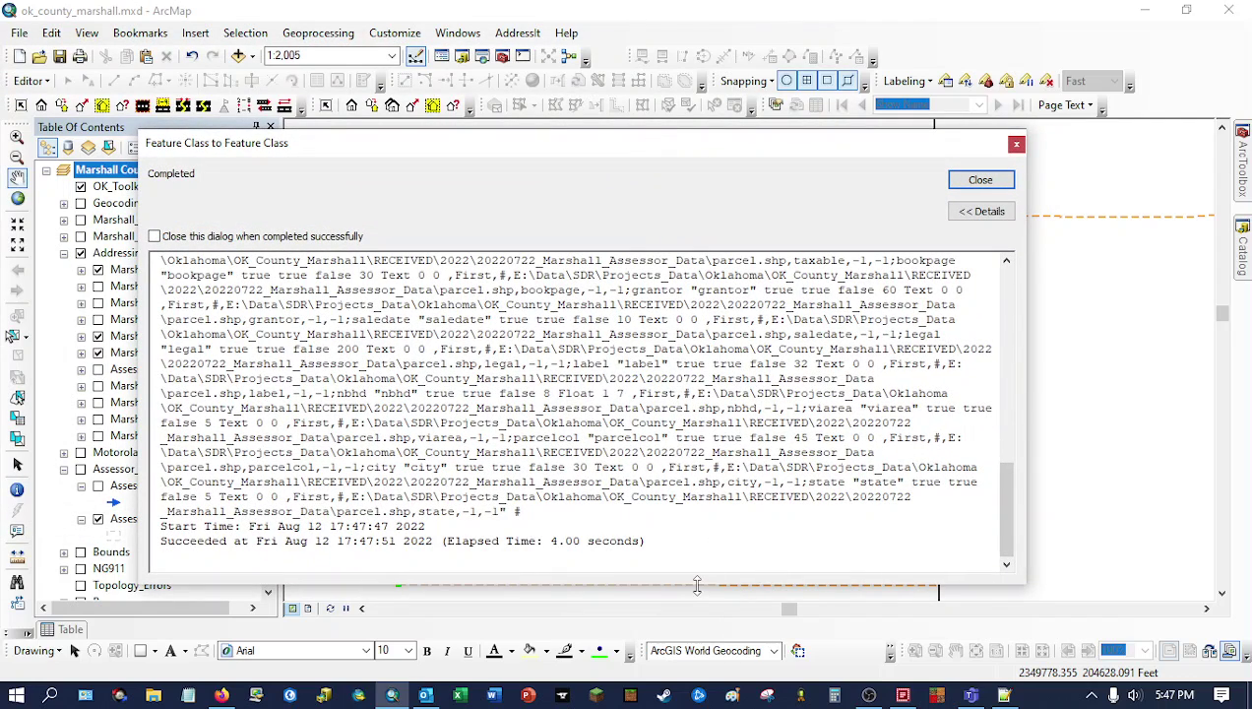
pyautogui.moveTo(697, 585); pyautogui.dragTo(693, 611)
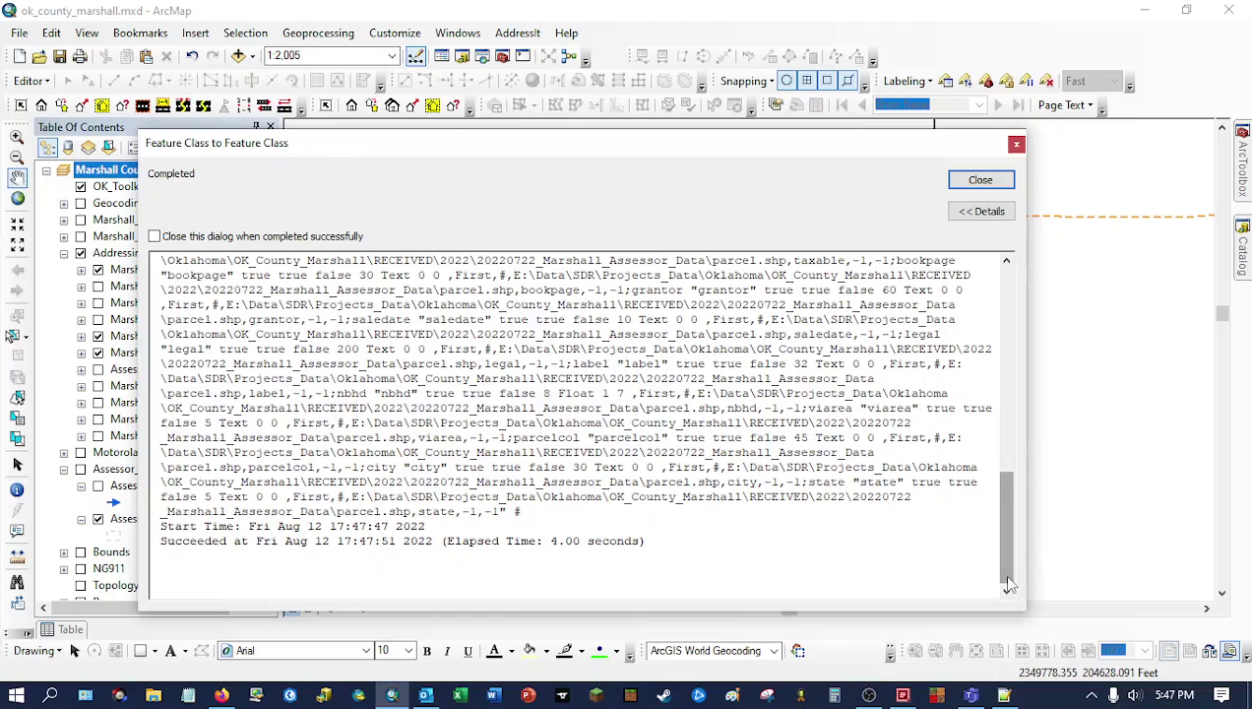
pyautogui.moveTo(1002, 581); pyautogui.dragTo(1046, 611)
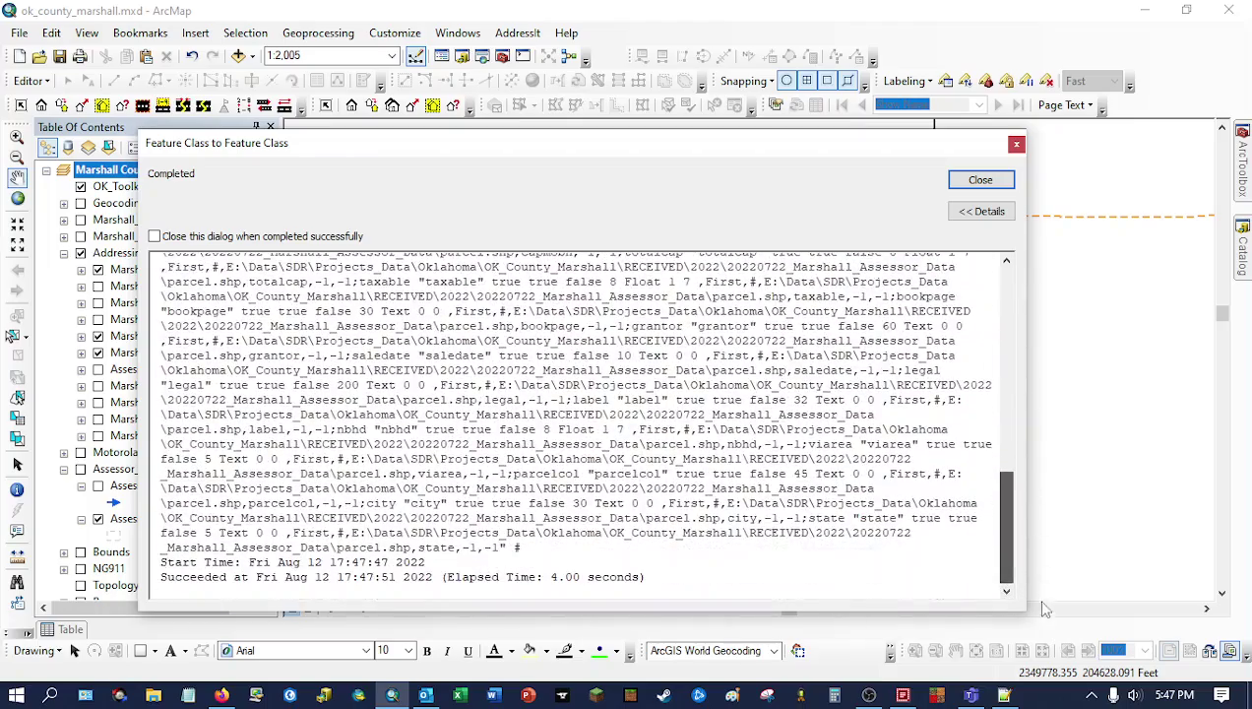
pyautogui.click(980, 181)
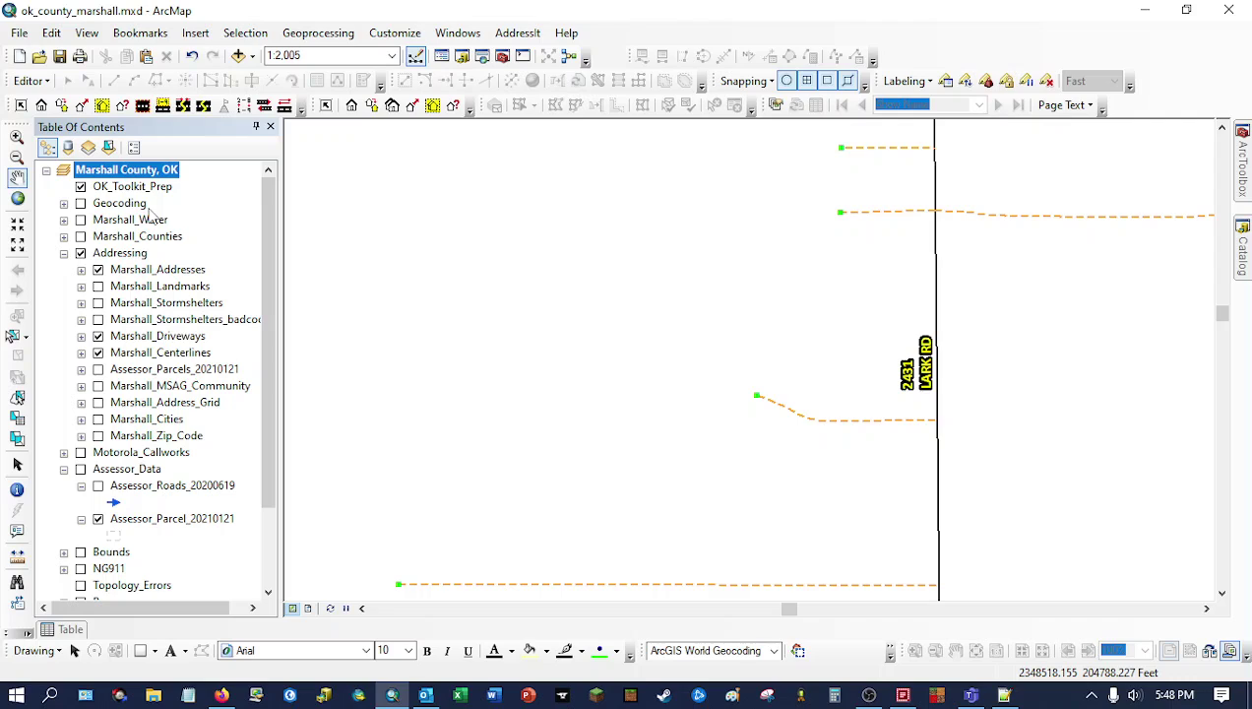
# Rename the imported Parcels_20220722 feature class in the Assessor_Data dataset as Assessor_Parcels_20220722.
pyautogui.moveTo(1242, 246)
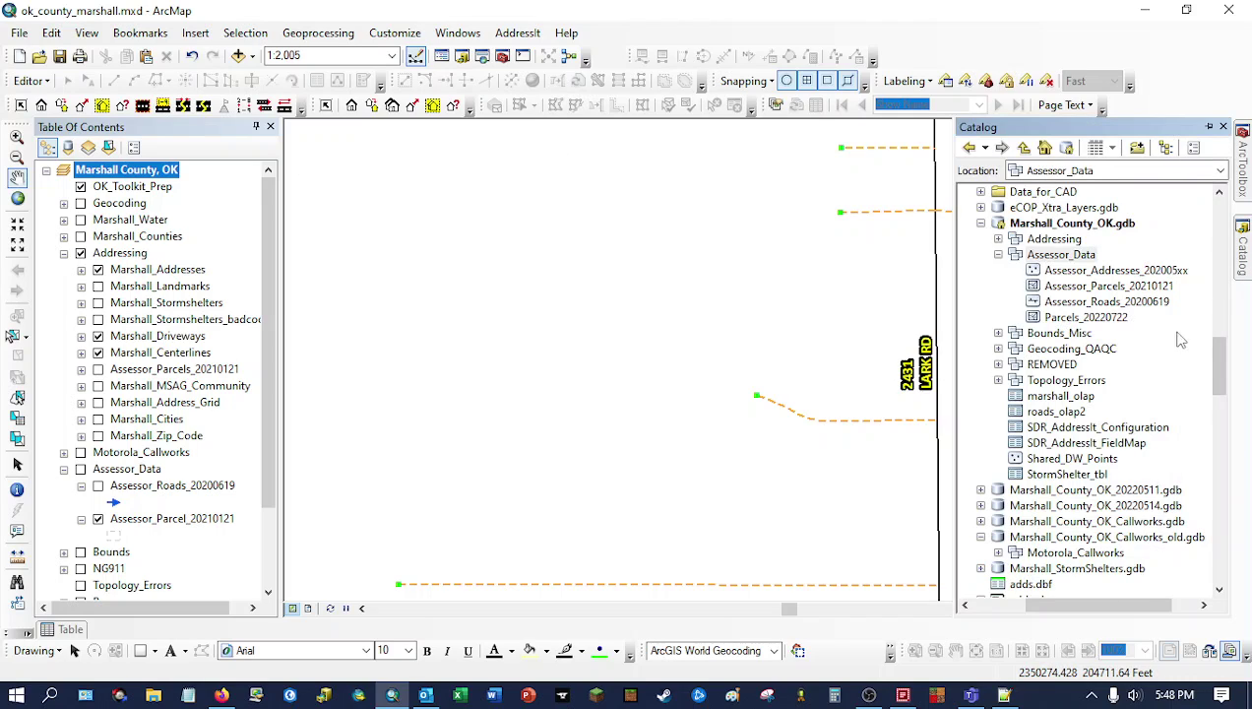
pyautogui.click(1049, 319)
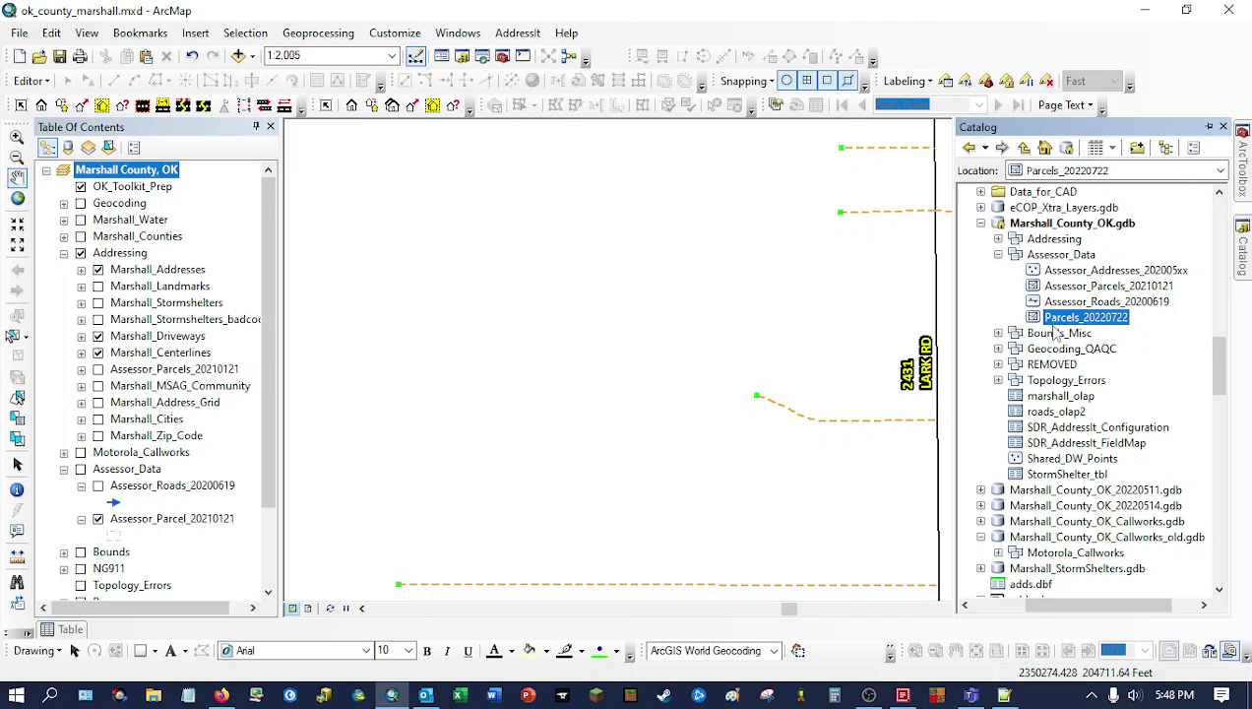
pyautogui.click(1049, 319)
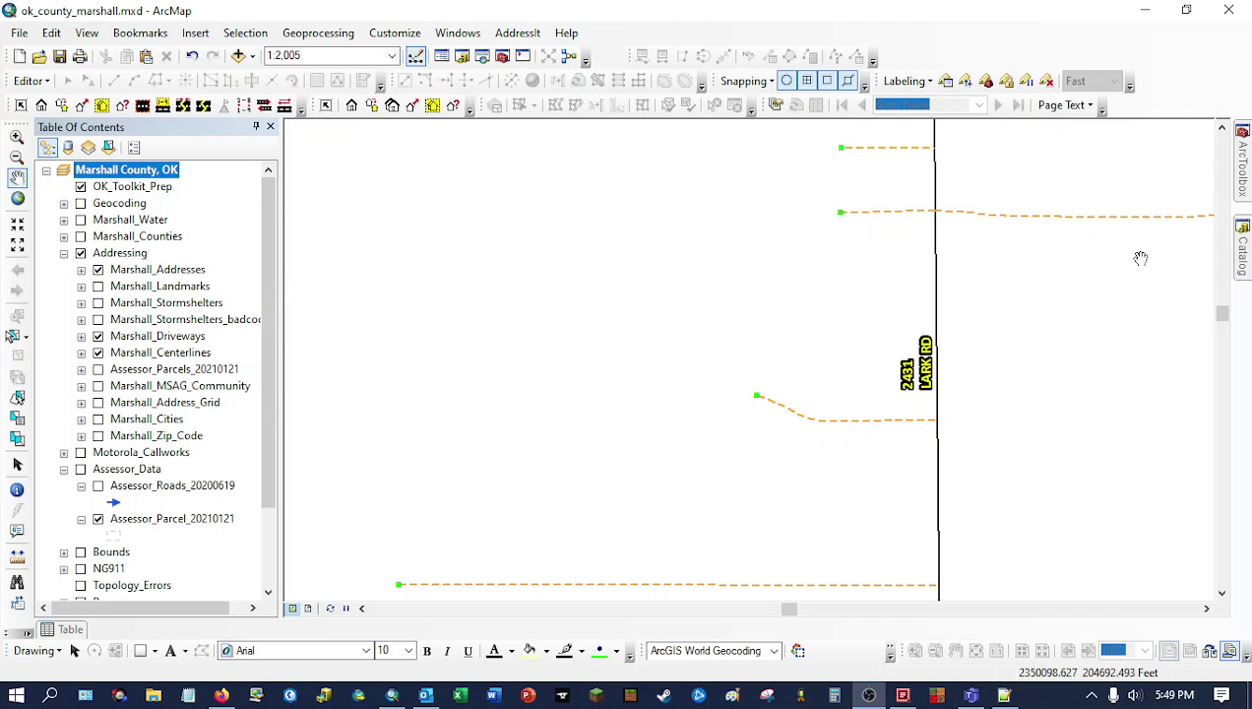
pyautogui.moveTo(1245, 258)
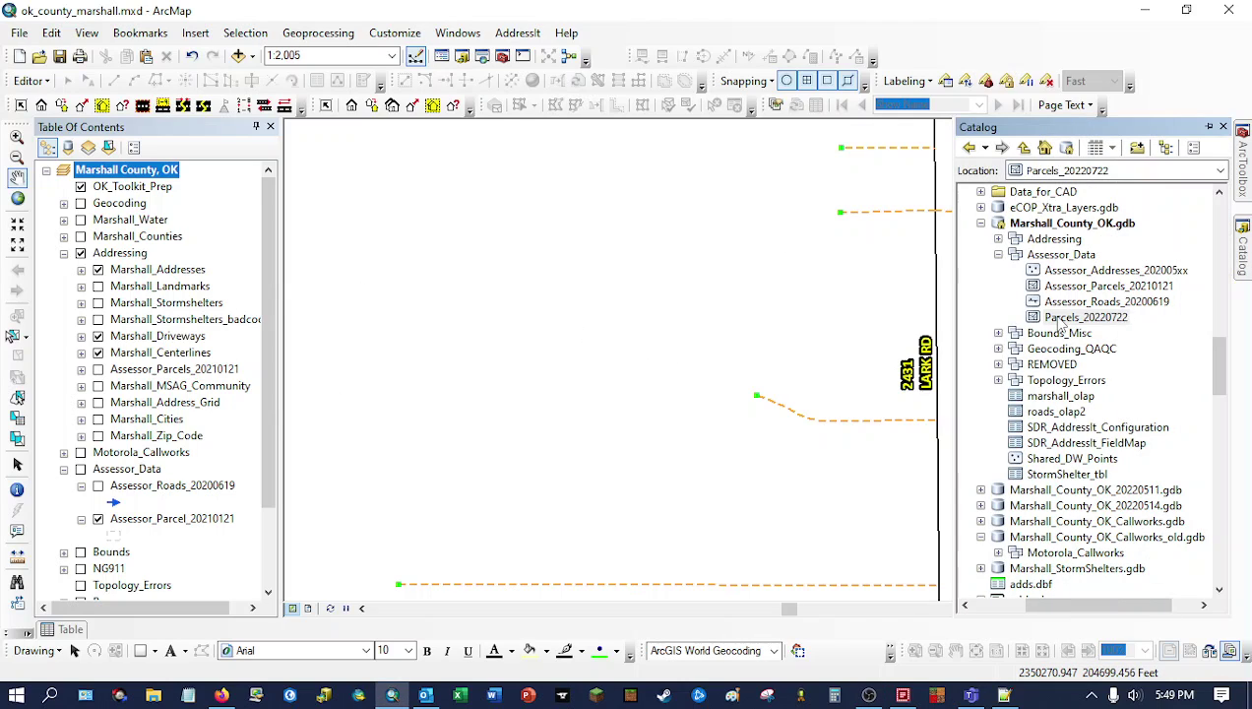
pyautogui.click(1059, 323)
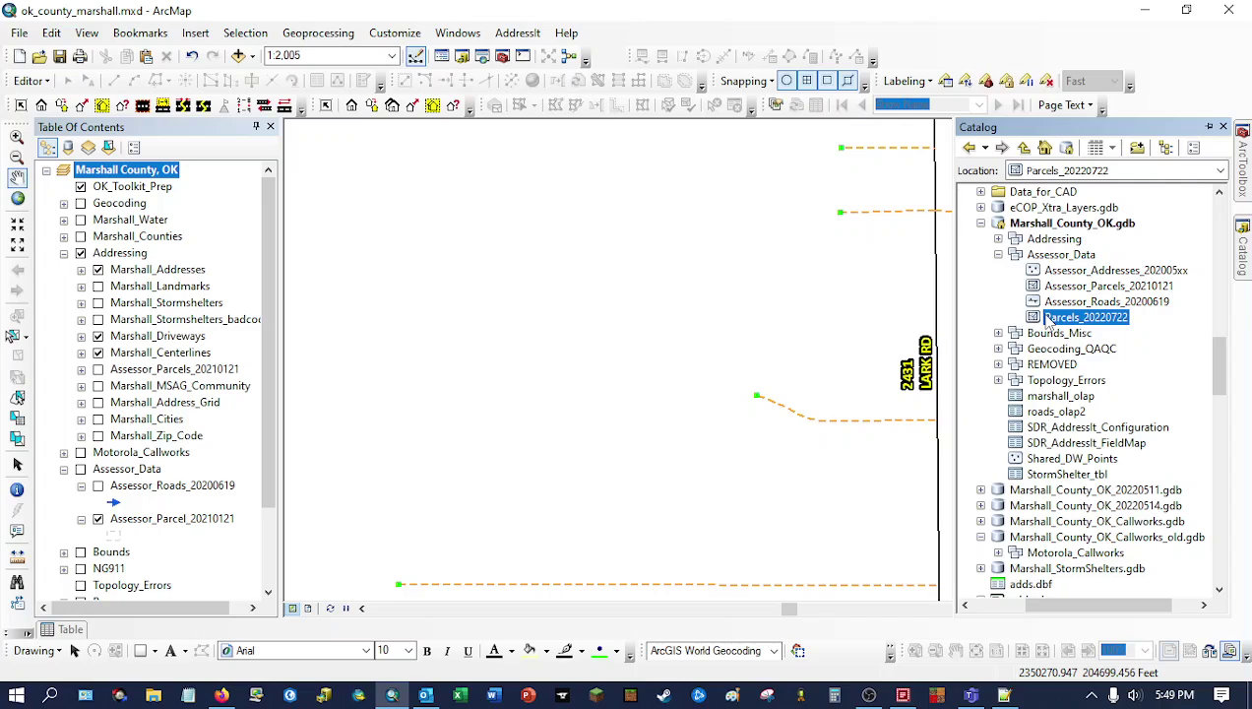
pyautogui.click(1049, 321)
pyautogui.click(1102, 317)
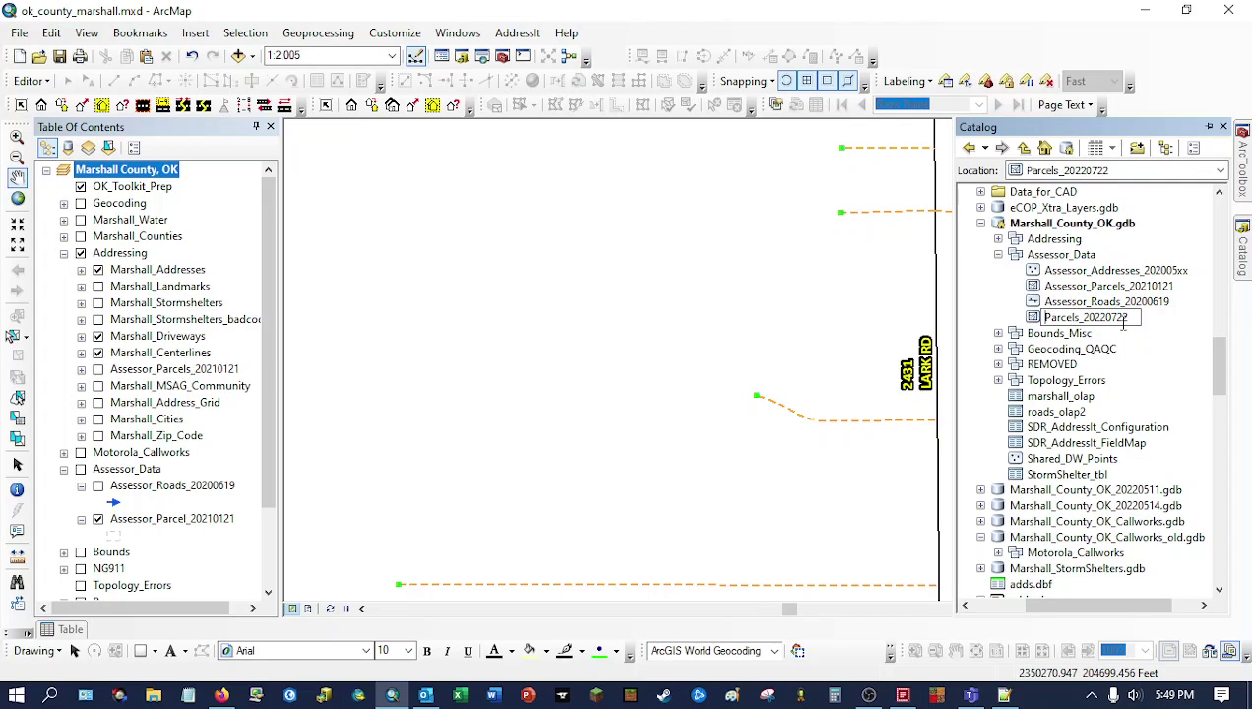
pyautogui.write('Assessor')
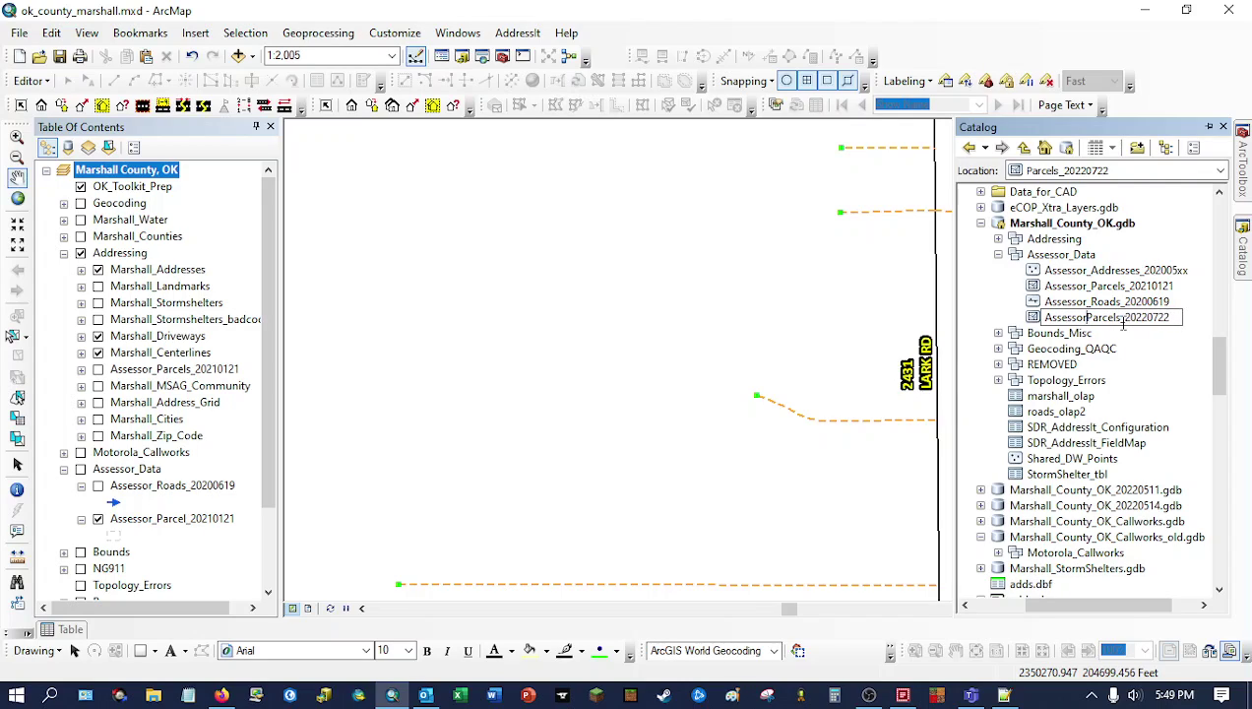
pyautogui.write('_')
pyautogui.press('Return')
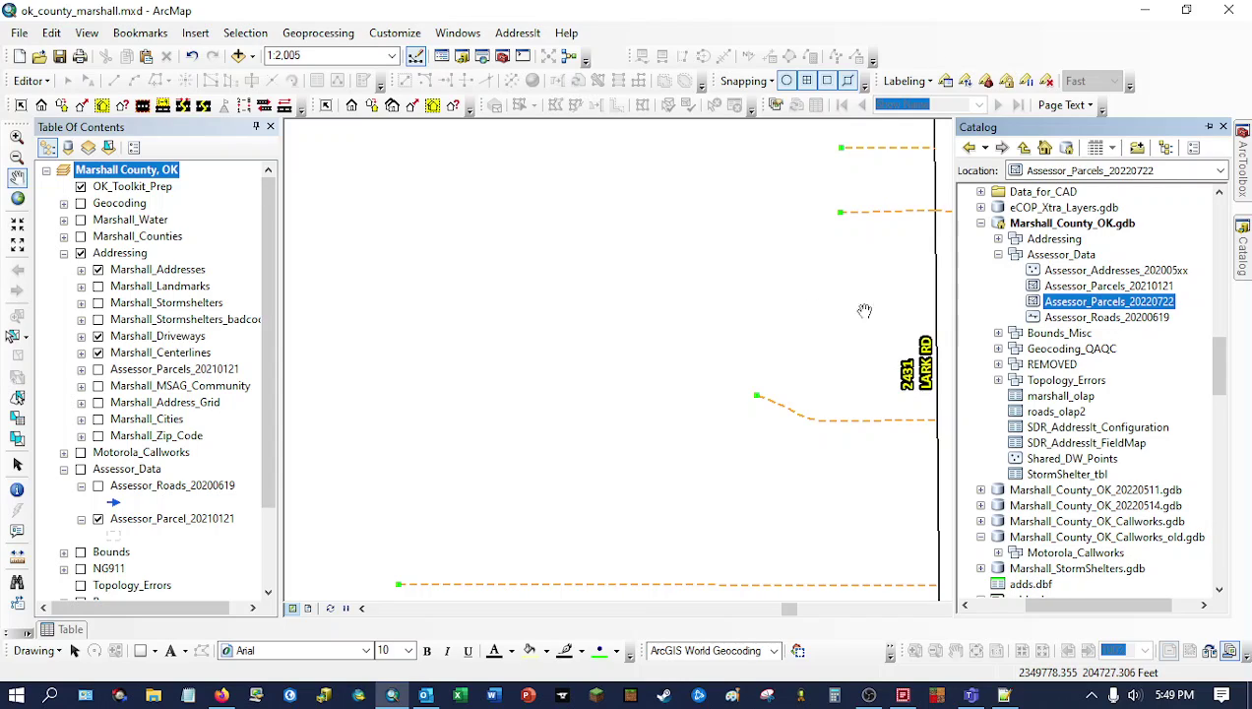
# Rename the Assessor_Parcels_20210121 layer in the Addressing group as Assessor_Parcels.
pyautogui.click(182, 370)
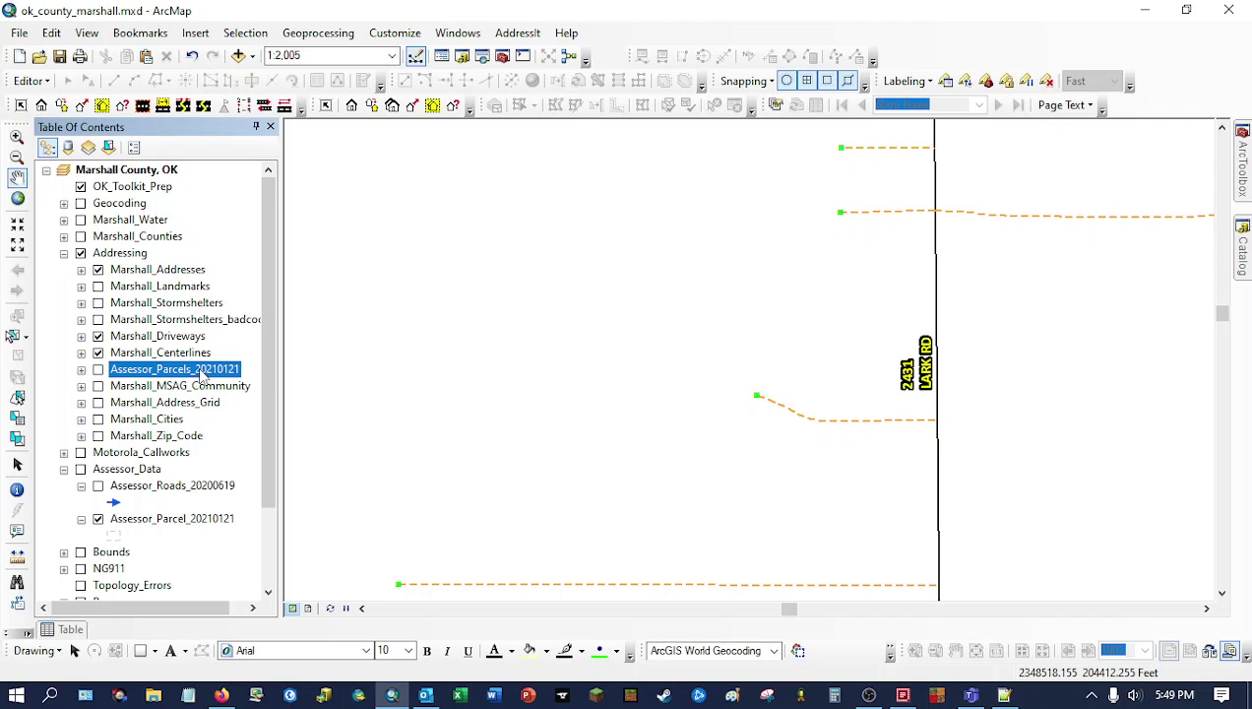
pyautogui.click(202, 370)
pyautogui.moveTo(196, 370); pyautogui.dragTo(309, 367)
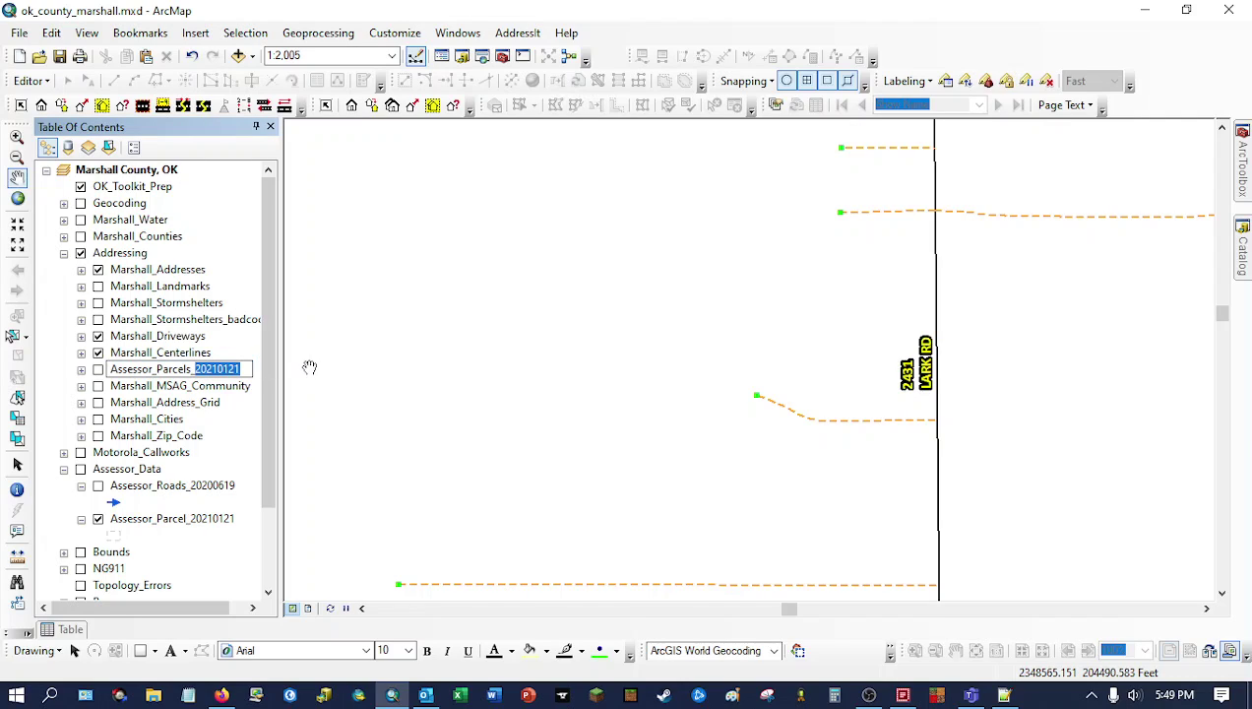
pyautogui.press('BackSpace')
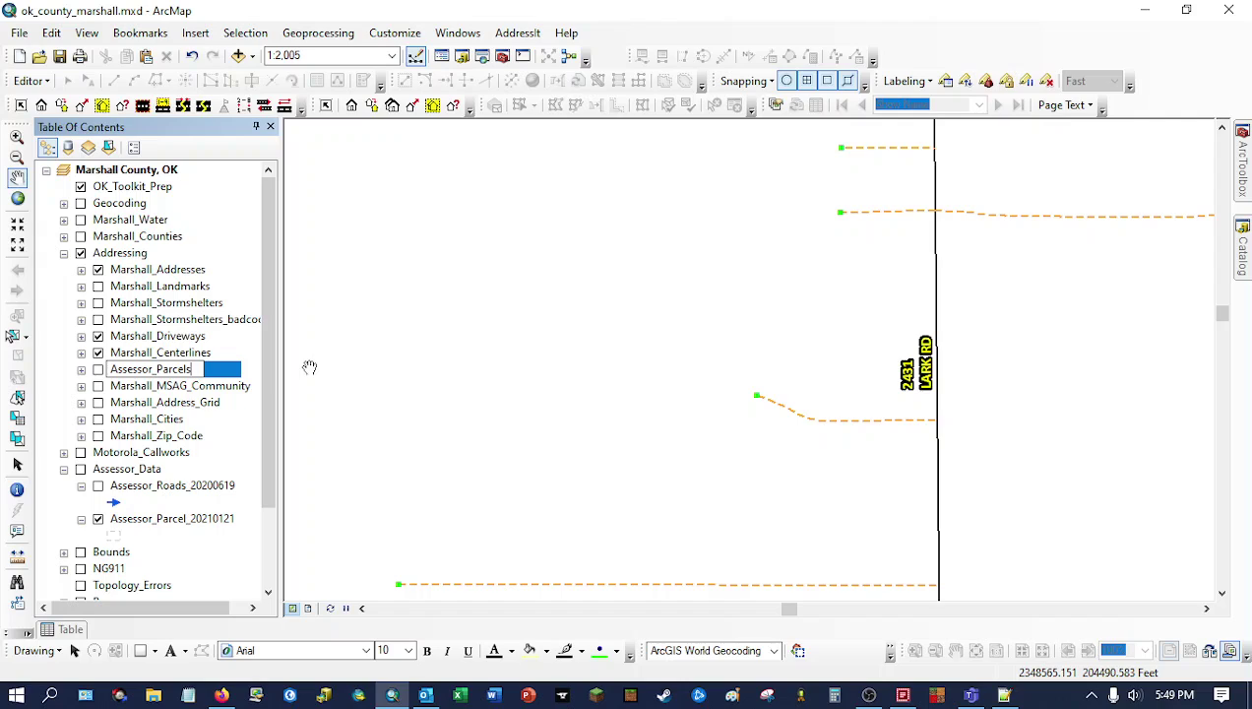
pyautogui.press('Return')
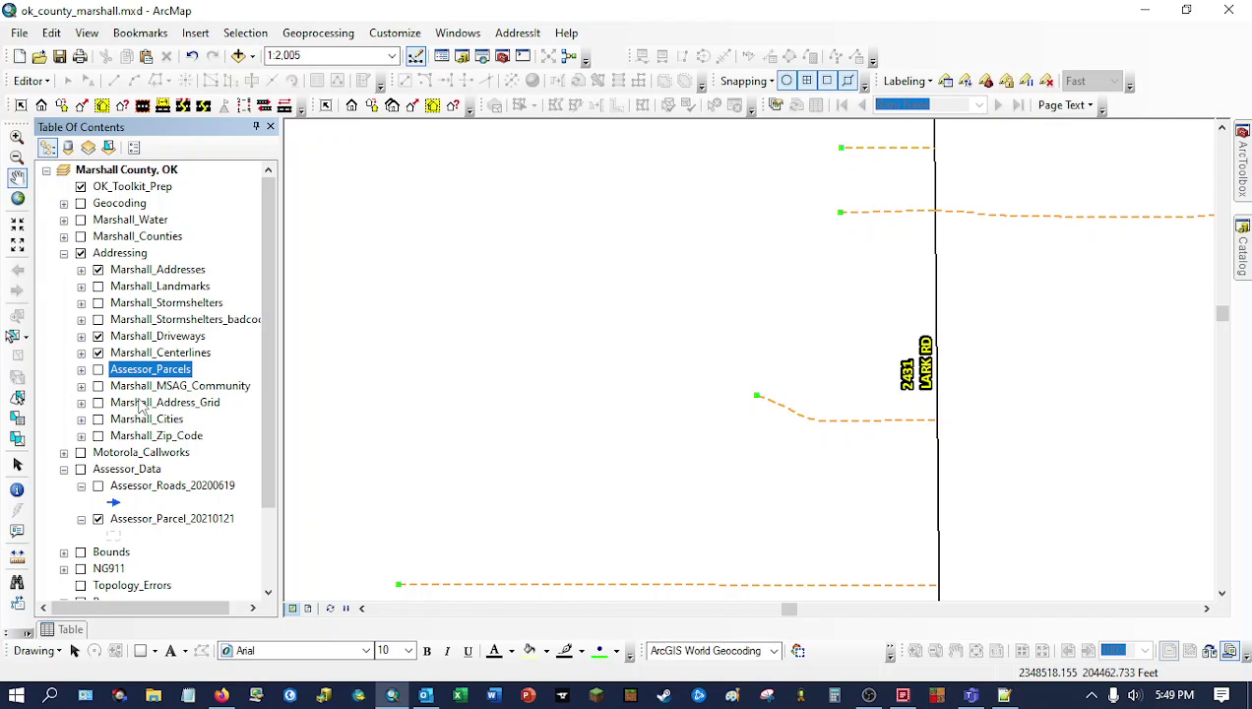
# Set the Assessor_Parcels layer's data source to Assessor_Parcels_20220722 in Marshall_County_OK.gdb's Assessor_Data dataset and make the layer visible.
pyautogui.rightClick(169, 376)
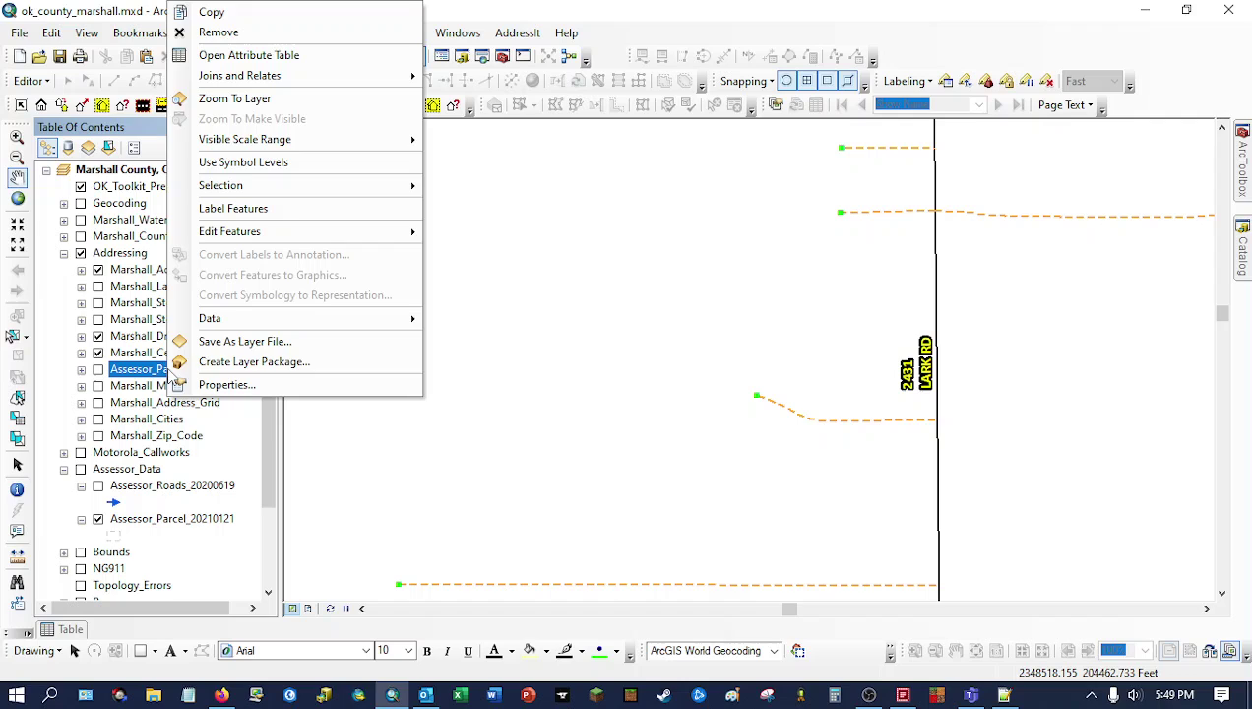
pyautogui.click(224, 389)
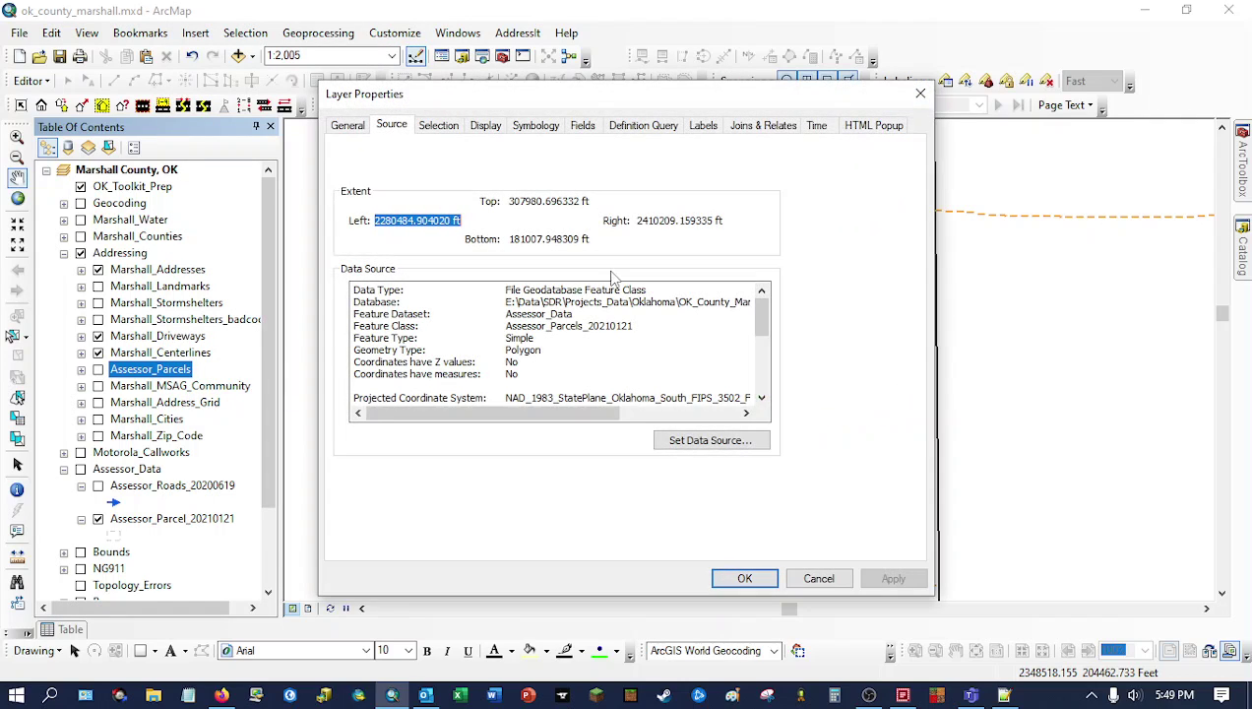
pyautogui.click(701, 440)
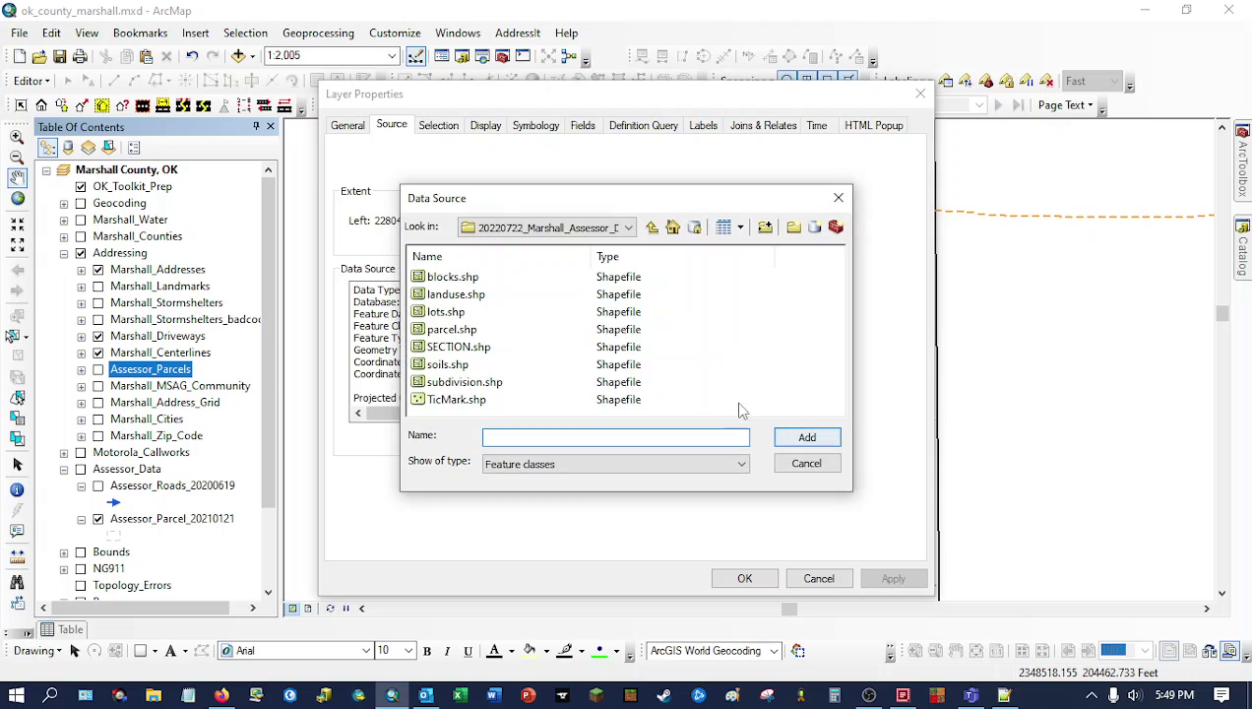
pyautogui.click(697, 229)
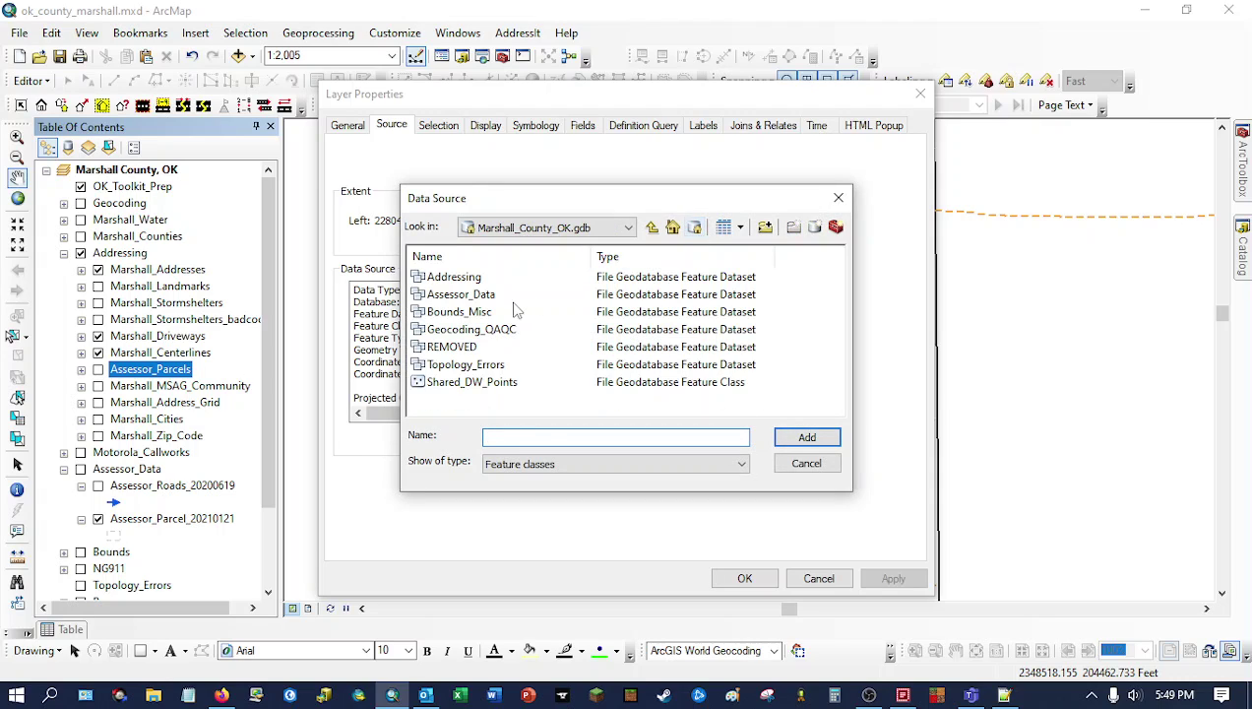
pyautogui.doubleClick(480, 292)
pyautogui.click(545, 313)
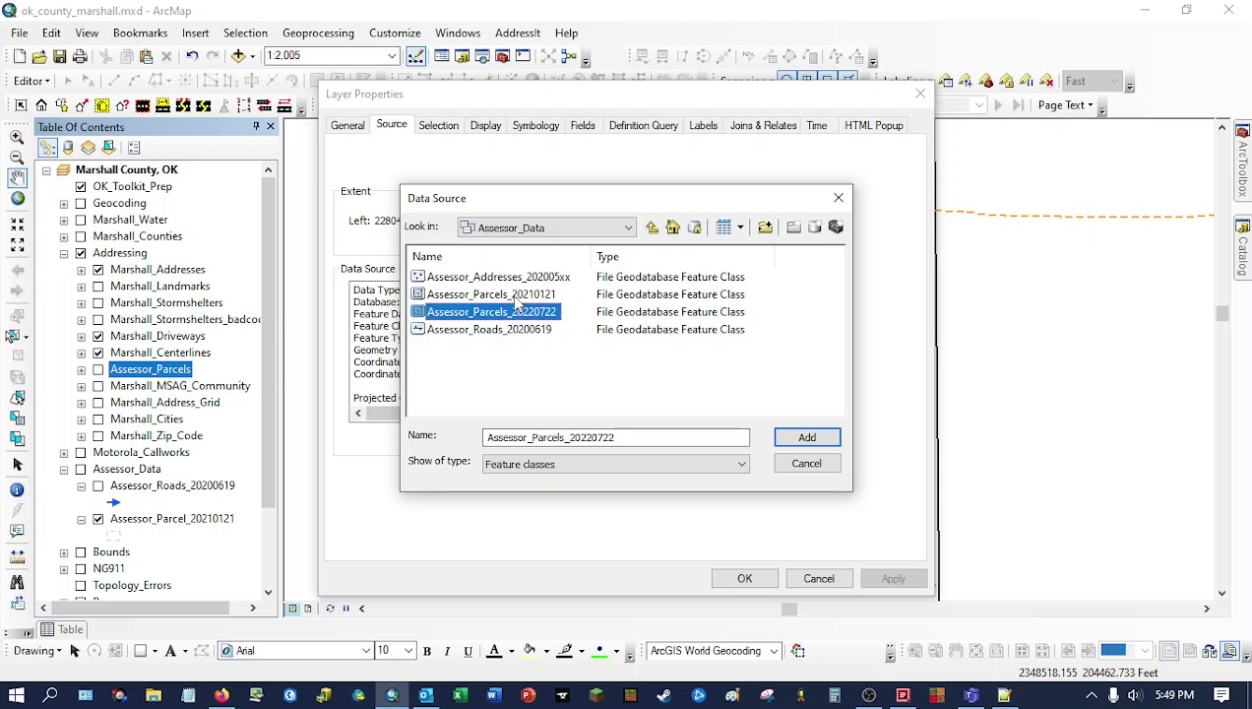
pyautogui.click(517, 295)
pyautogui.click(521, 313)
pyautogui.click(811, 443)
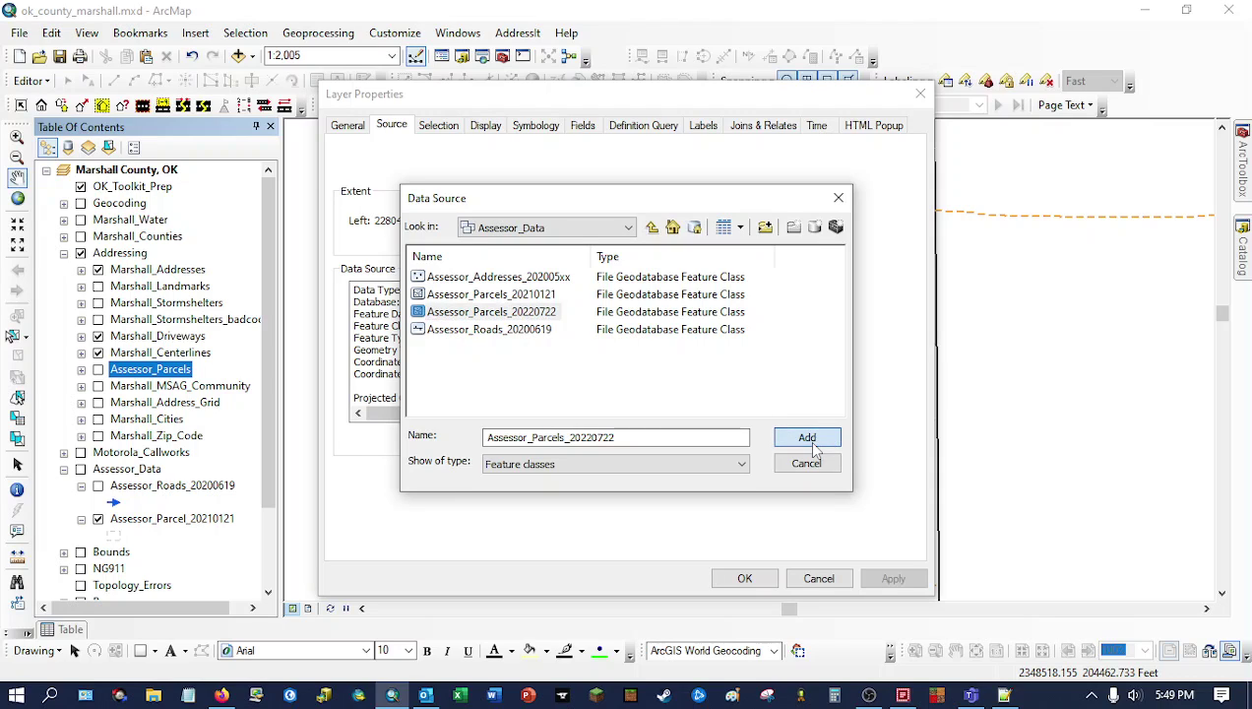
pyautogui.click(742, 578)
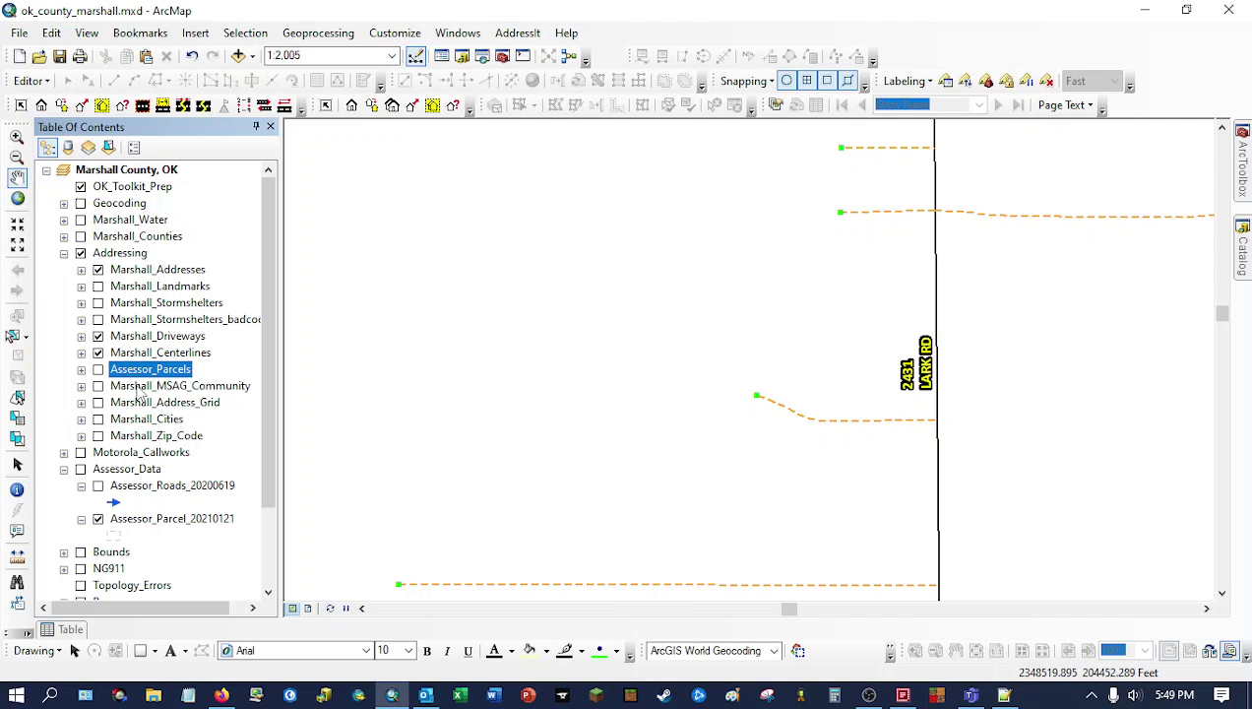
pyautogui.click(97, 369)
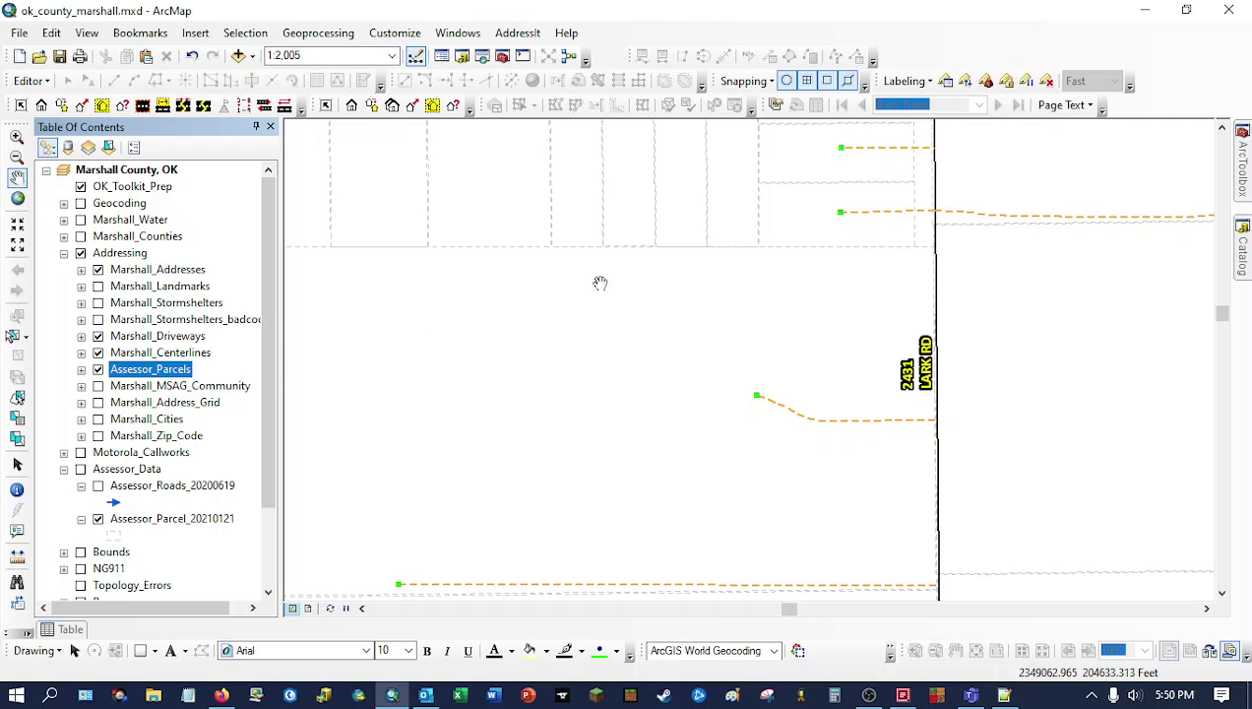
pyautogui.scroll(2, 599, 292)
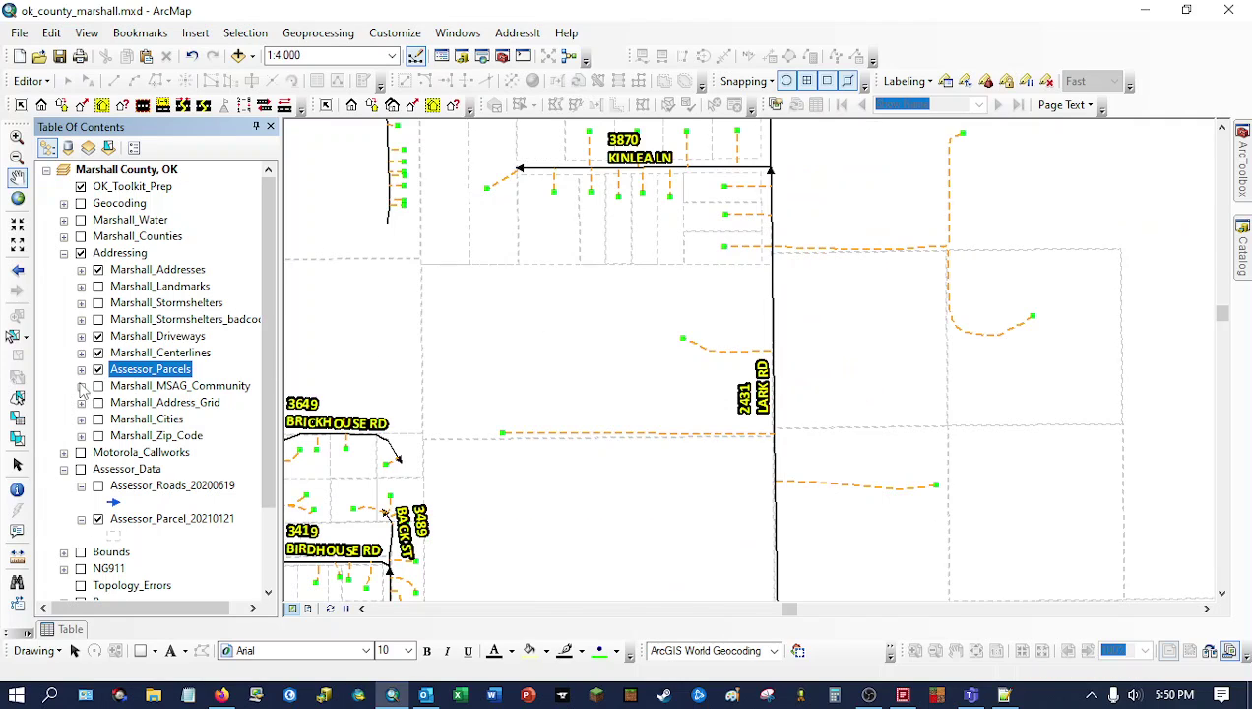
# Add the old Assessor_Parcels_20210121 feature class to the map above the Assessor_Parcels layer for comparison.
pyautogui.click(1242, 253)
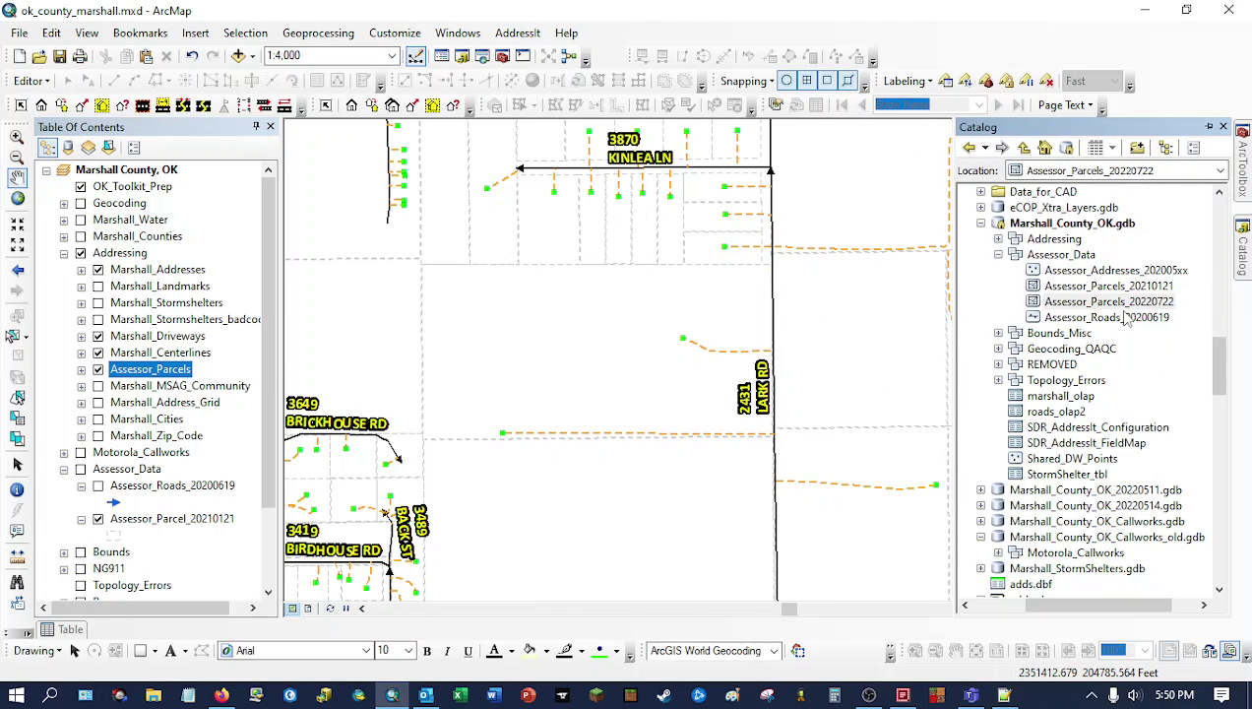
pyautogui.click(169, 369)
pyautogui.moveTo(167, 369); pyautogui.dragTo(167, 371)
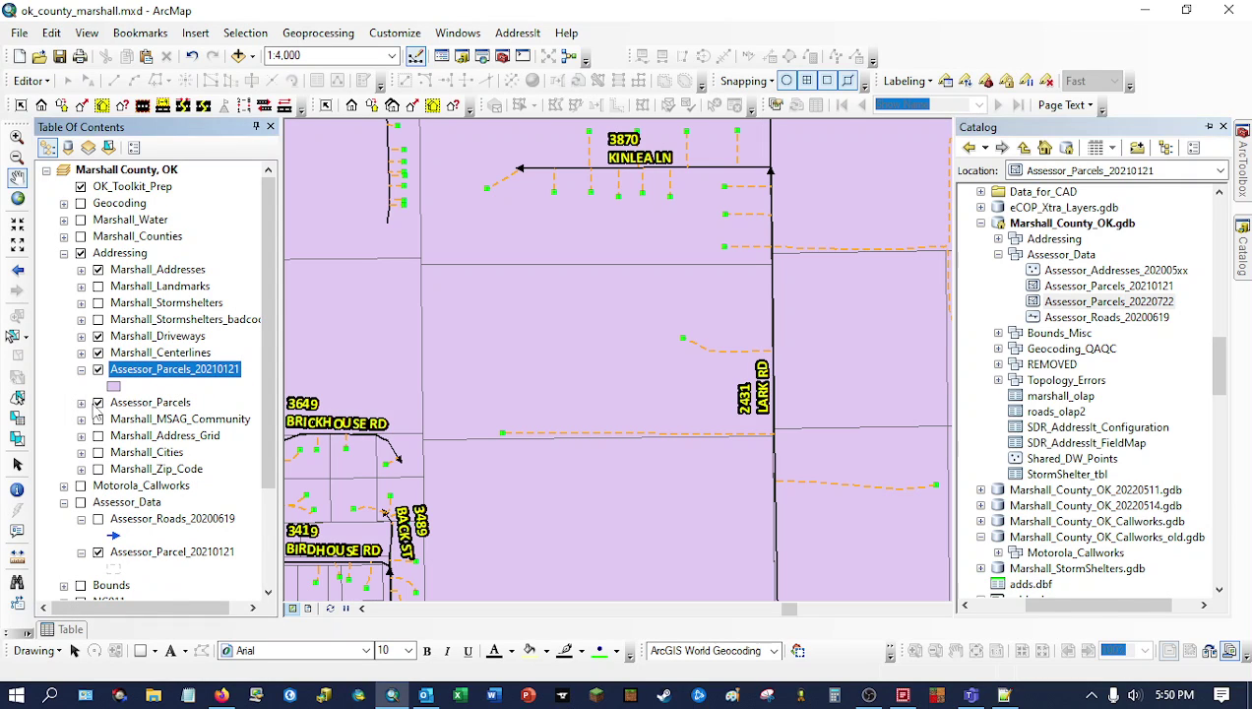
# Compare the record counts in the attribute tables of Assessor_Parcels and Assessor_Parcels_20210121, and remove the 20210121 layer.
pyautogui.rightClick(116, 410)
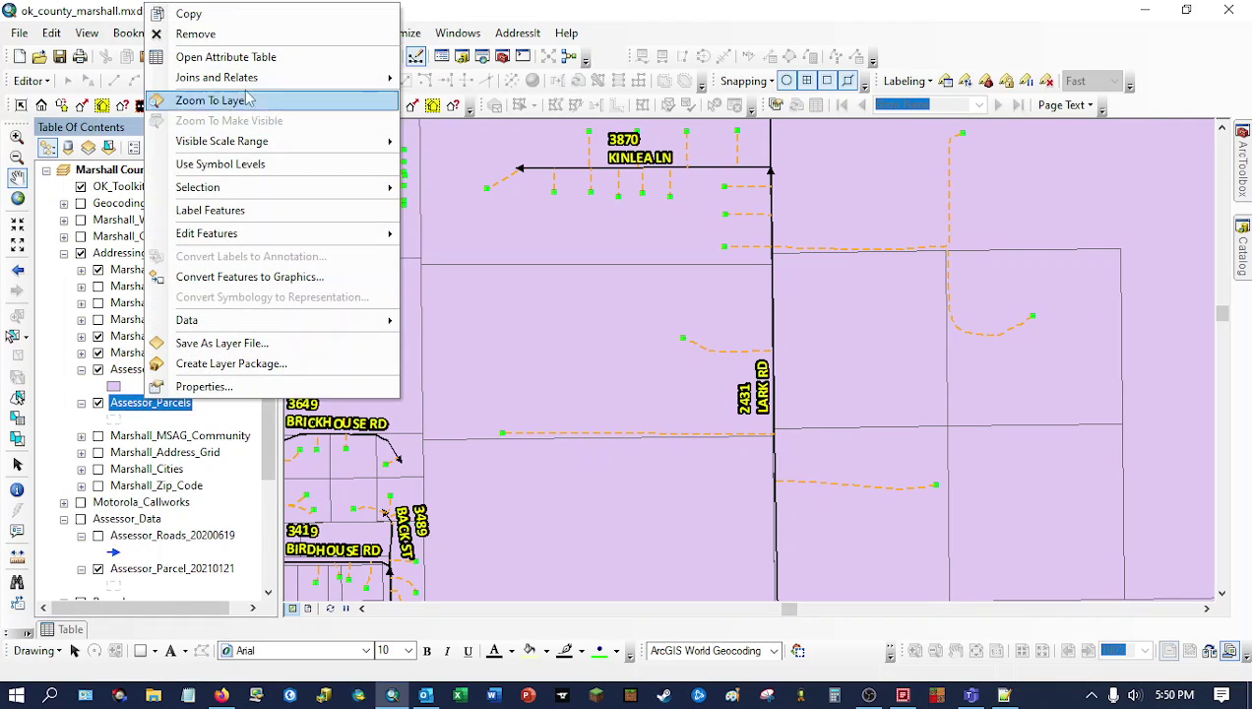
pyautogui.click(197, 55)
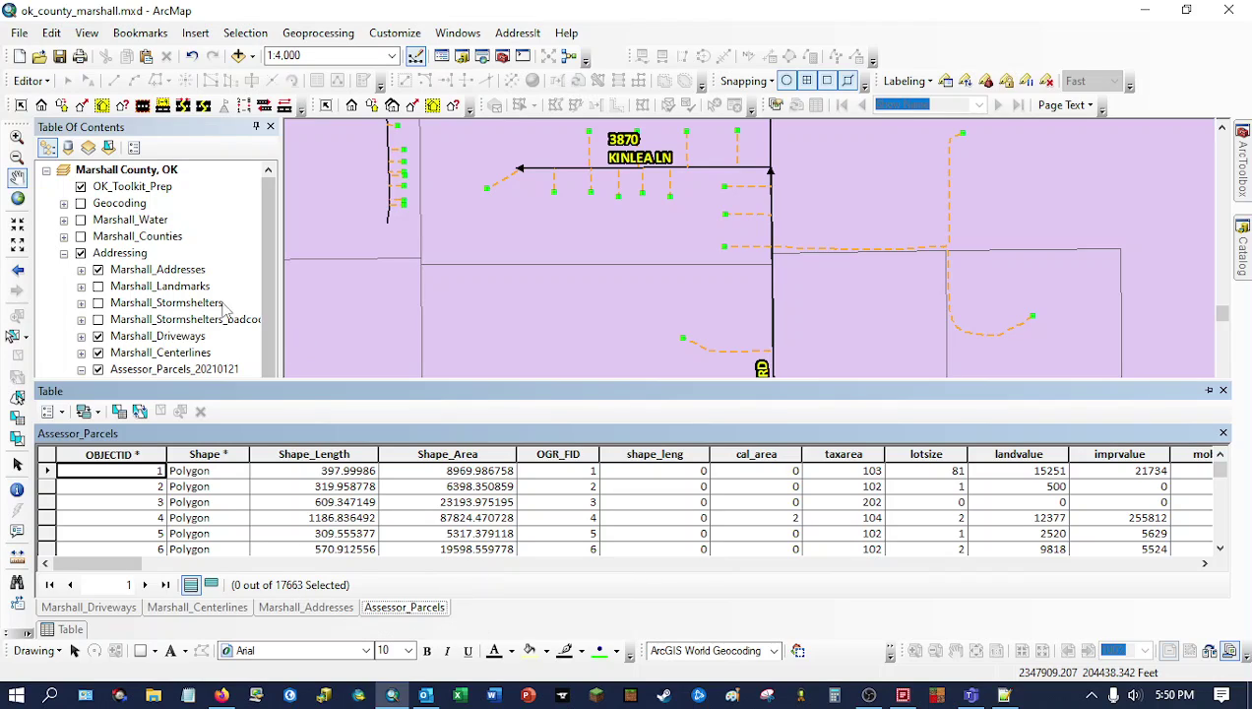
pyautogui.scroll(-1, 194, 312)
pyautogui.rightClick(171, 325)
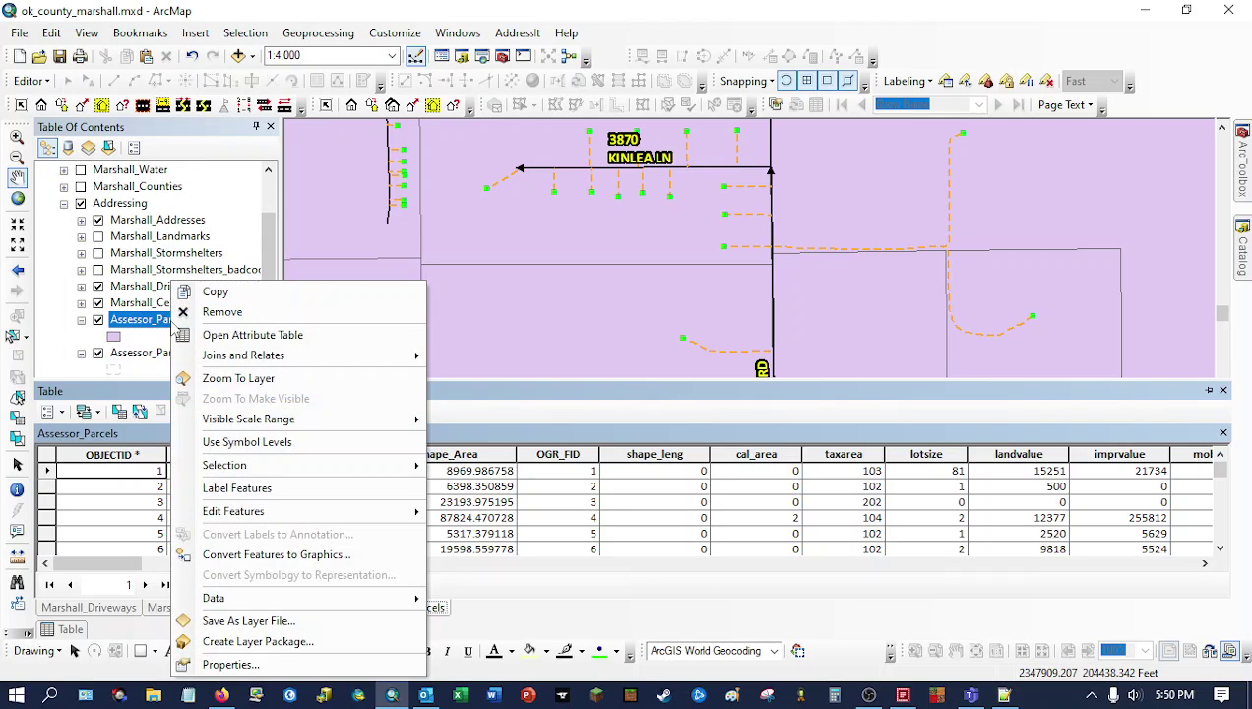
pyautogui.click(246, 336)
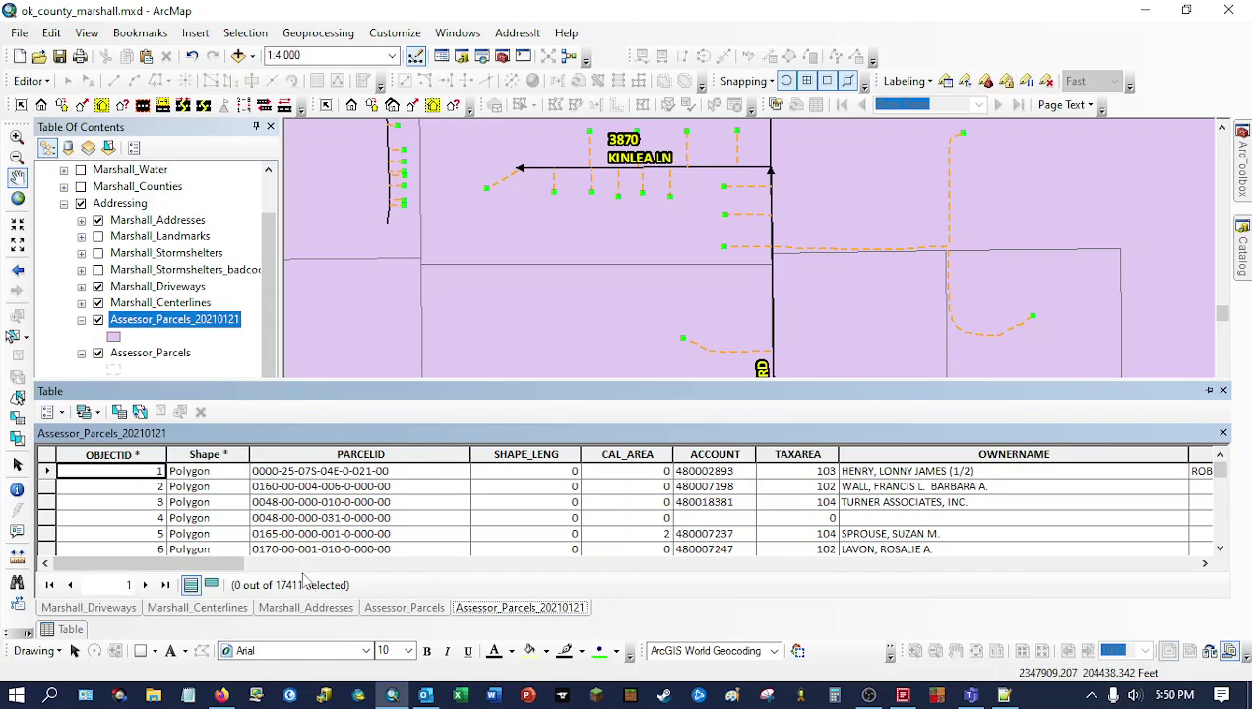
pyautogui.rightClick(206, 327)
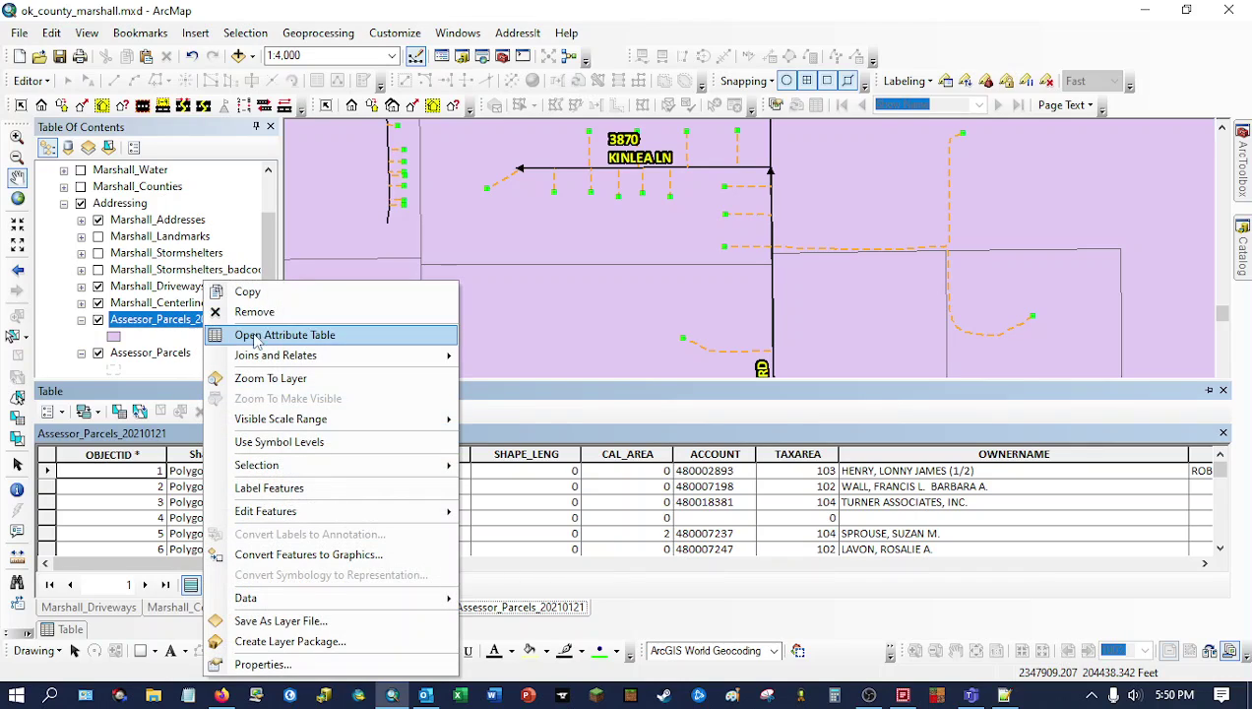
pyautogui.click(254, 312)
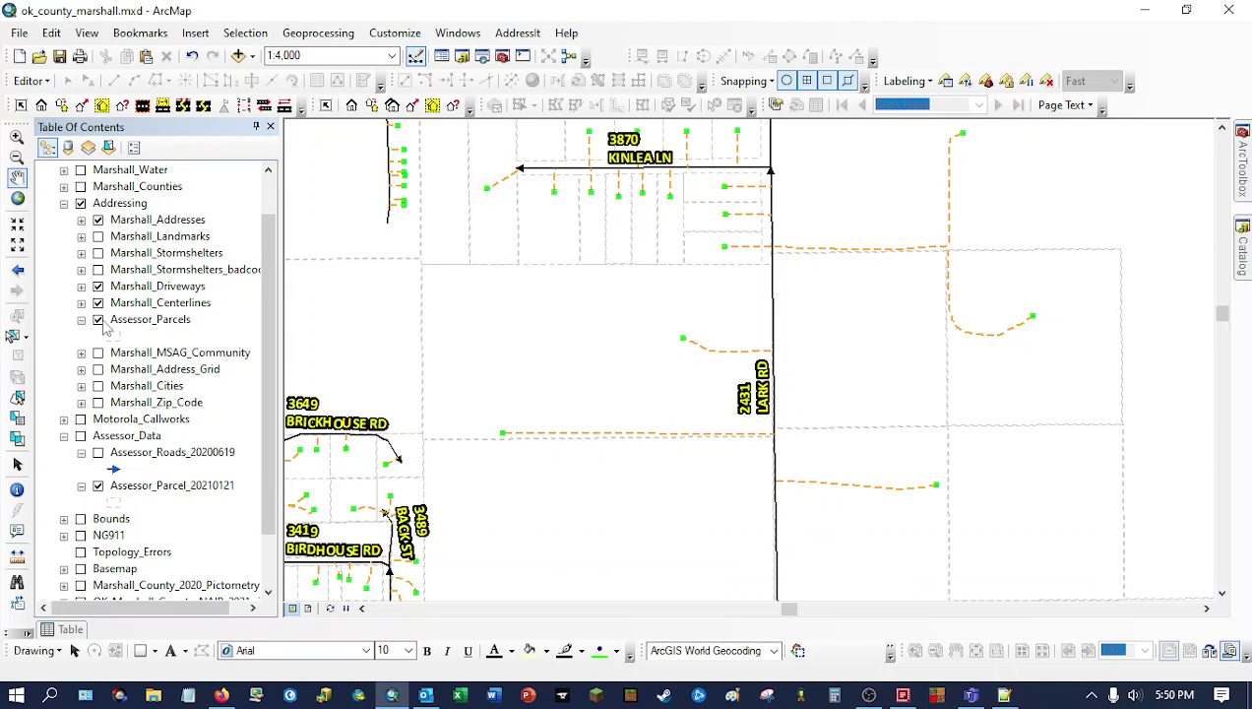
# Check the feature class and dataset listed as the data source in the Assessor_Parcels layer's properties.
pyautogui.click(147, 321)
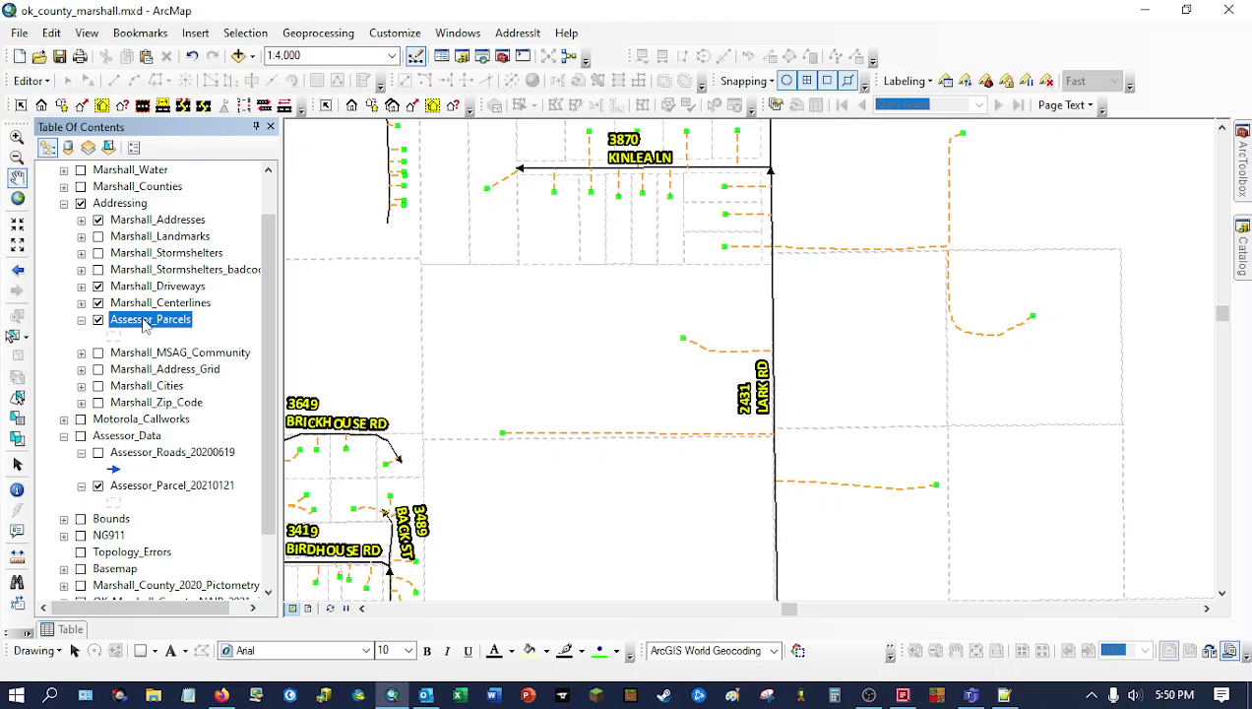
pyautogui.rightClick(146, 325)
pyautogui.click(208, 662)
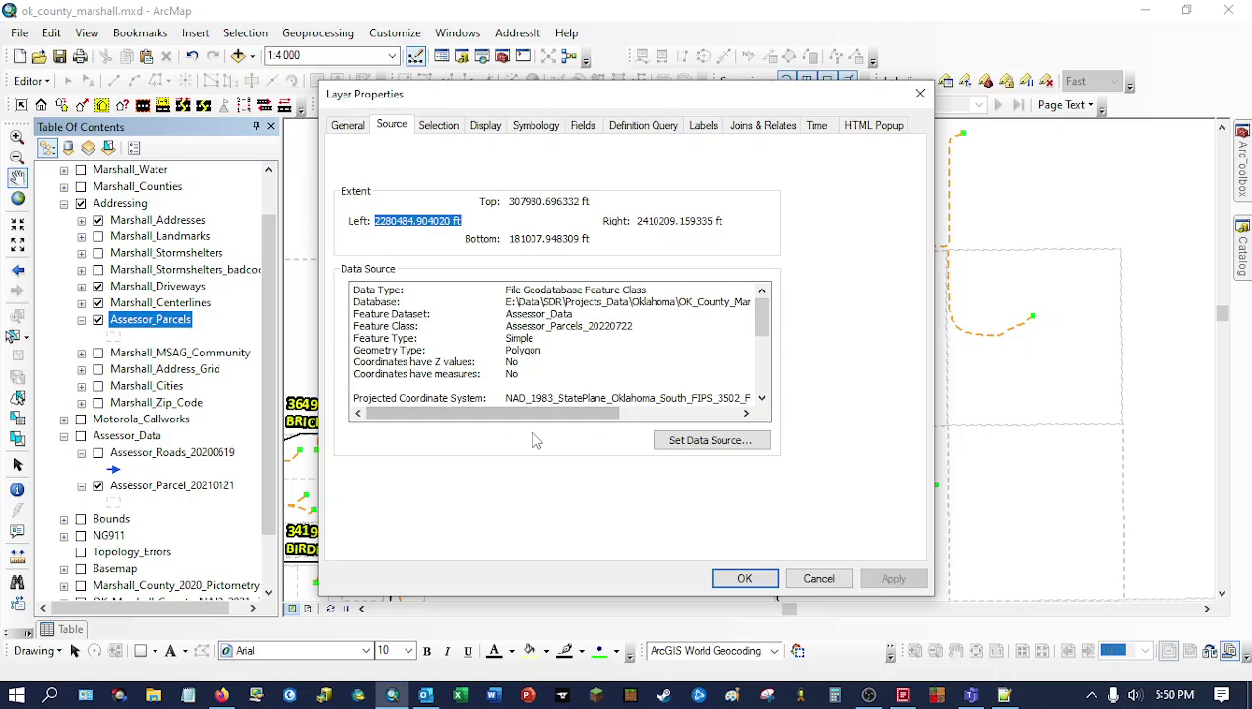
pyautogui.moveTo(535, 412); pyautogui.dragTo(548, 412)
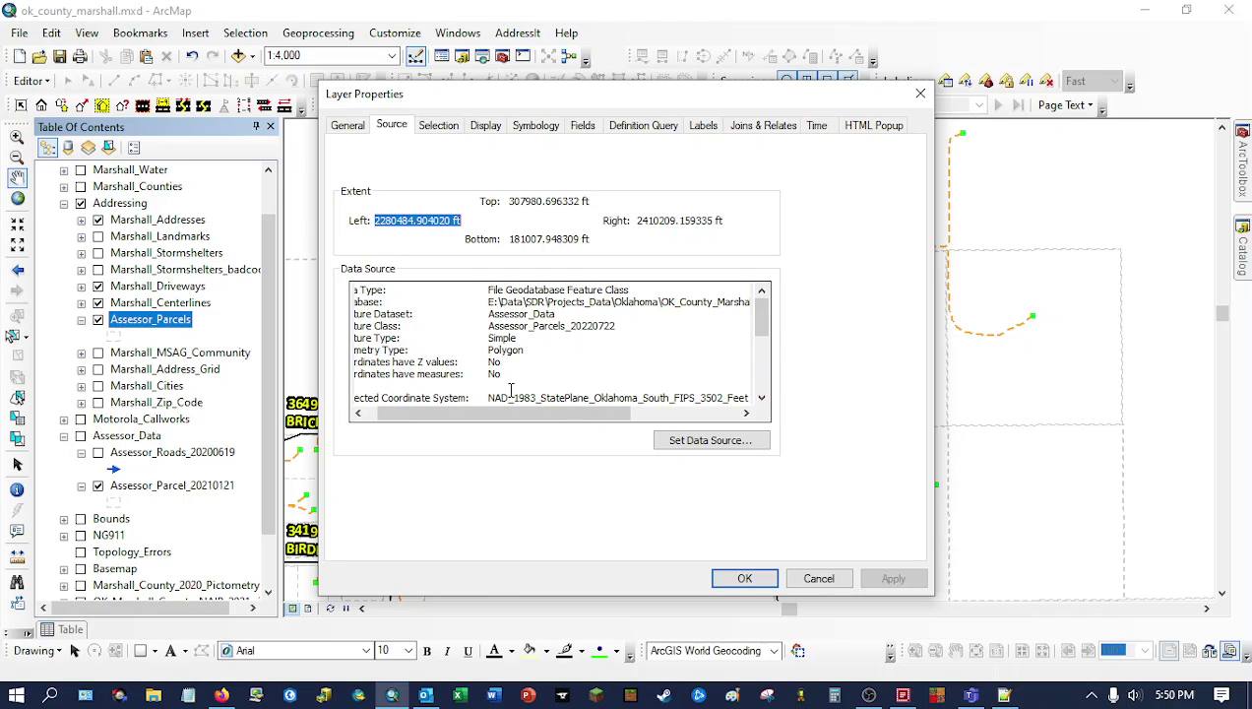
pyautogui.moveTo(395, 313); pyautogui.dragTo(401, 313)
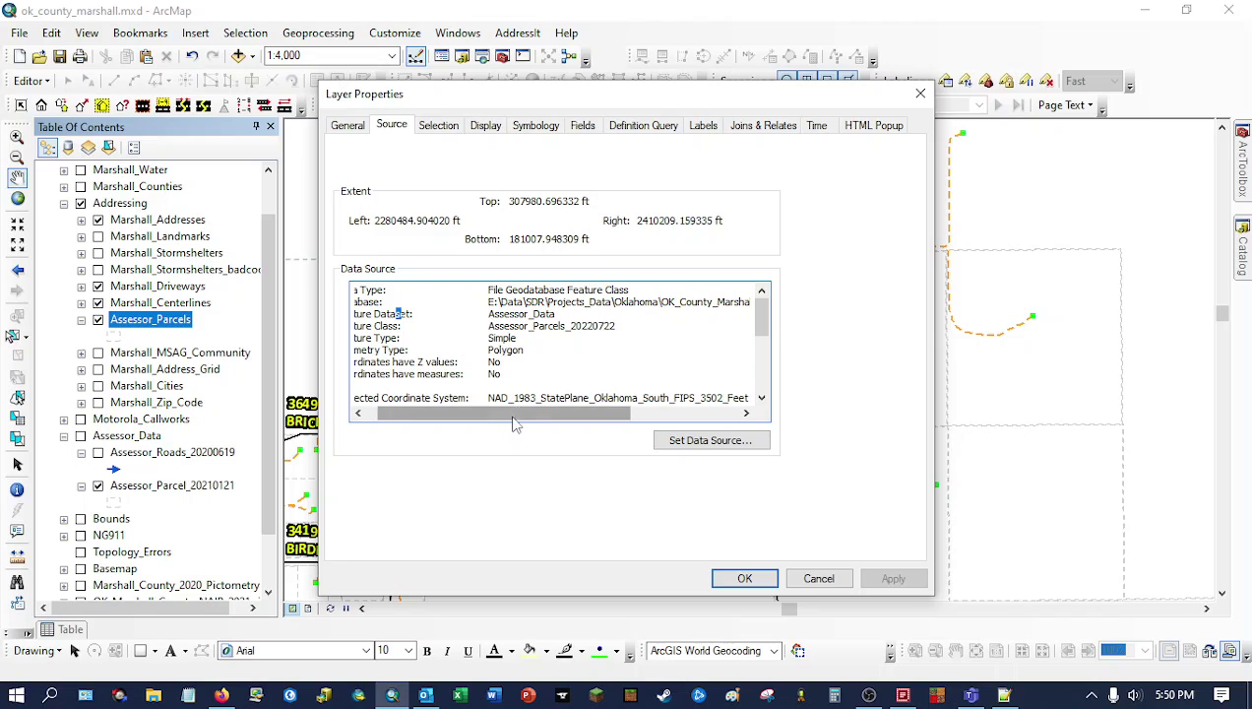
pyautogui.click(748, 579)
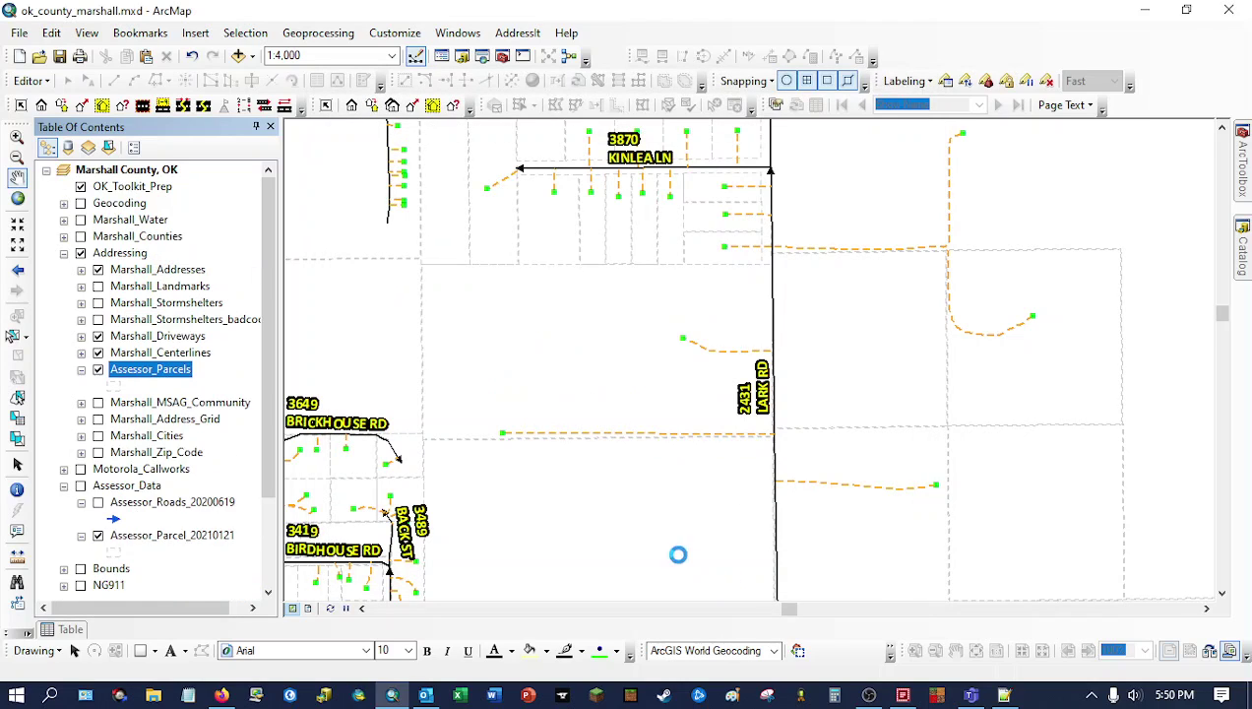